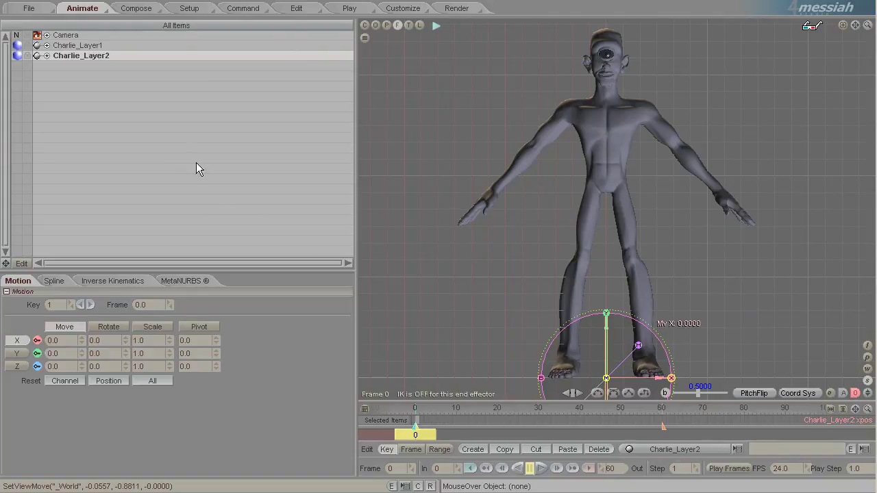
# - Create a null named Hips and raise it to the character's pelvis, about 1.03 on Y
pyautogui.click(189, 8)
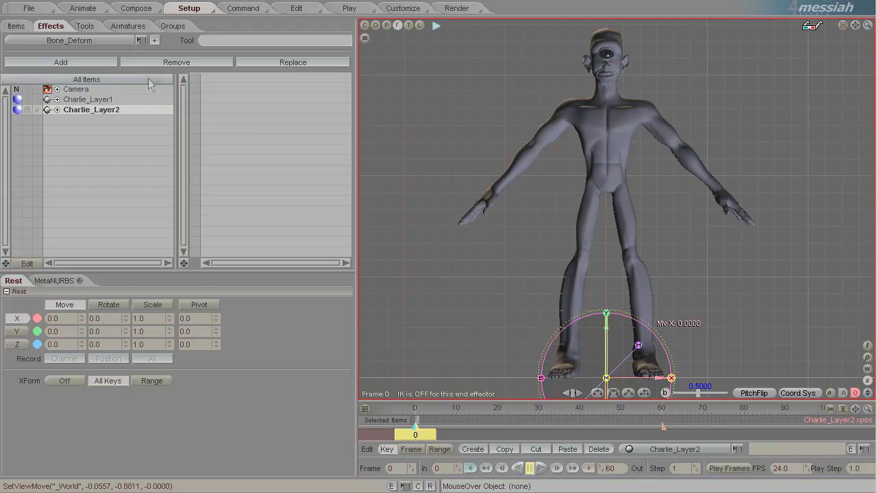
pyautogui.click(82, 28)
pyautogui.click(15, 29)
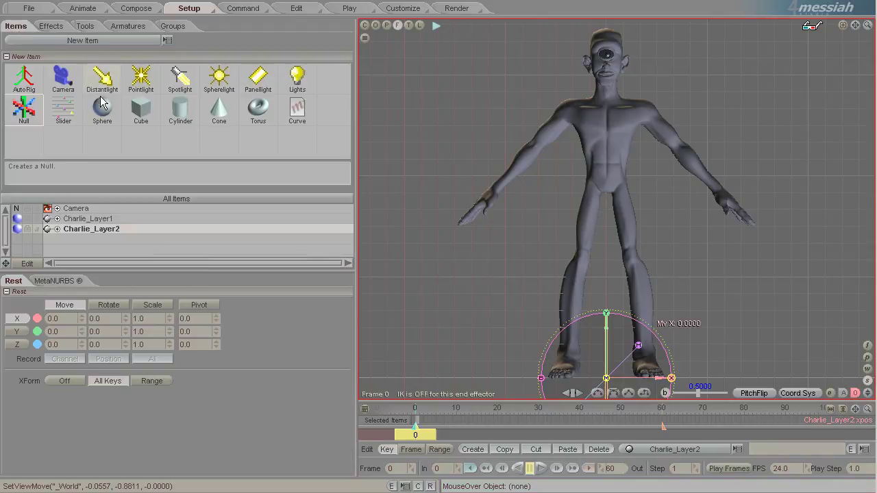
pyautogui.click(24, 109)
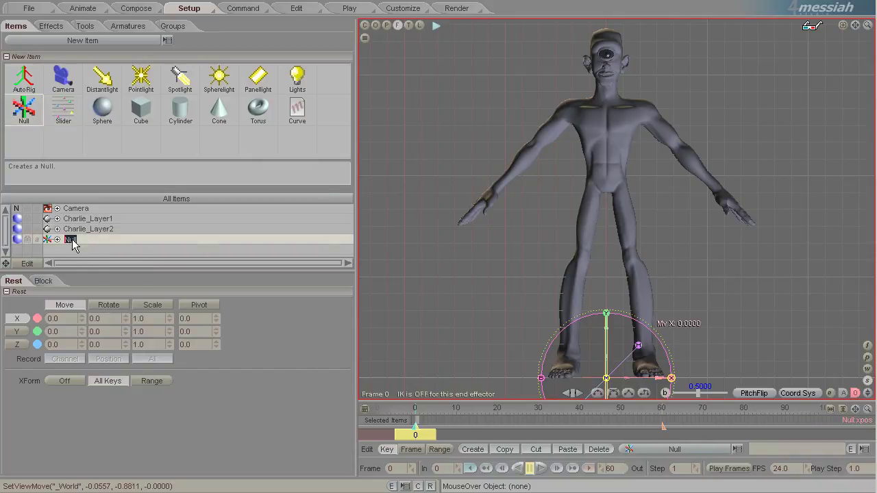
pyautogui.write('Hips')
pyautogui.press('Return')
pyautogui.moveTo(606, 314); pyautogui.dragTo(606, 115)
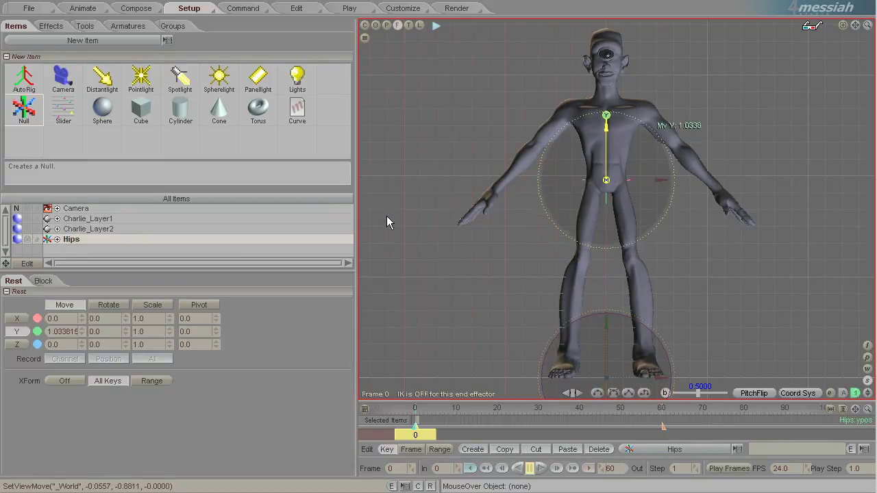
pyautogui.moveTo(386, 216); pyautogui.dragTo(387, 216)
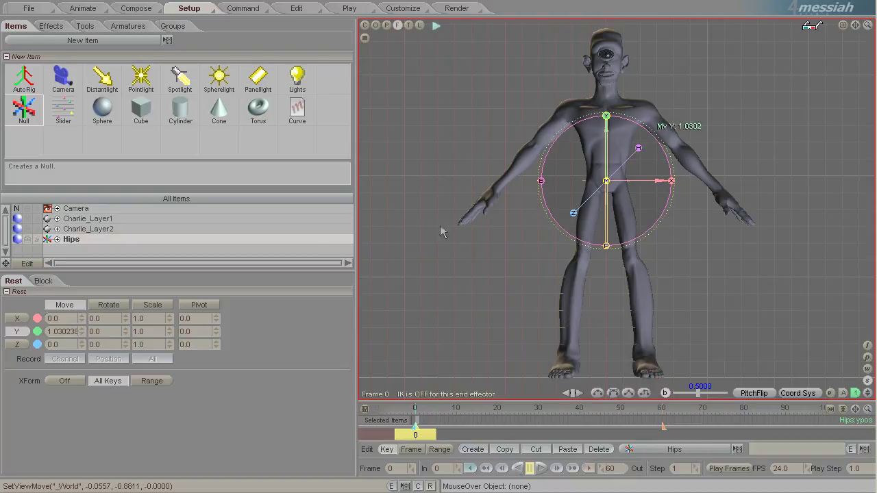
# - Apply a Bone_Deform effect to the Hips null and add a first bone to its skeleton
pyautogui.click(56, 26)
pyautogui.click(154, 40)
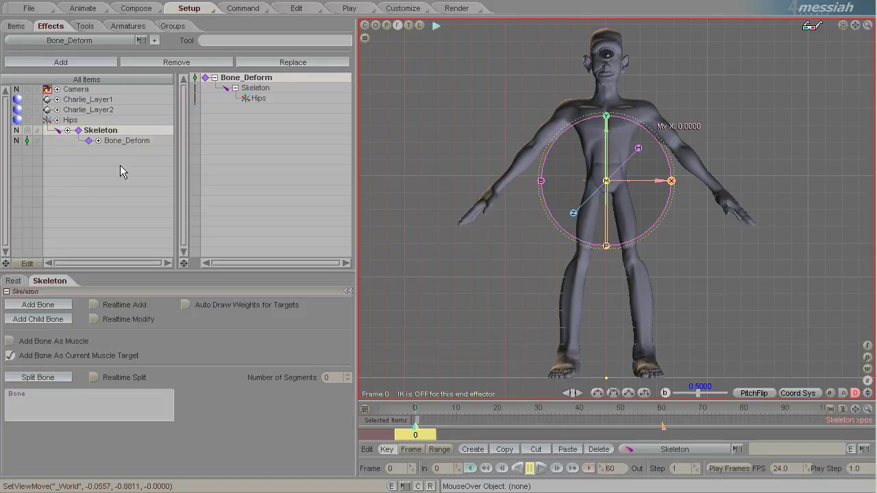
pyautogui.click(44, 304)
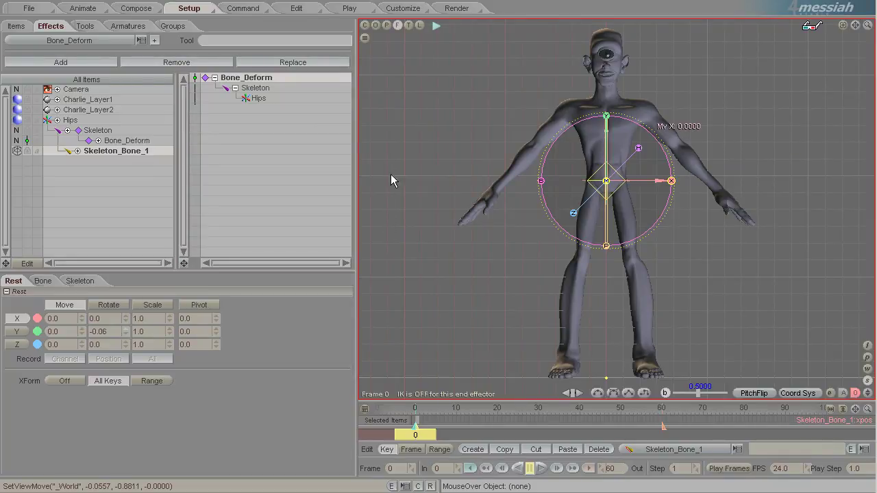
# - Set Skeleton_Bone_1's Y rotation to 90 and shorten the bone so it ends between the upper thighs
pyautogui.moveTo(391, 174); pyautogui.dragTo(42, 332)
pyautogui.write('90')
pyautogui.press('Return')
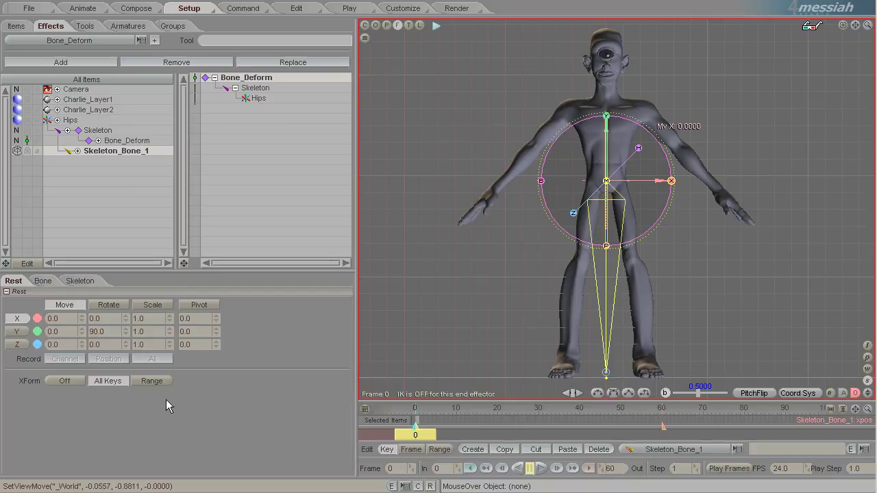
pyautogui.press('-')
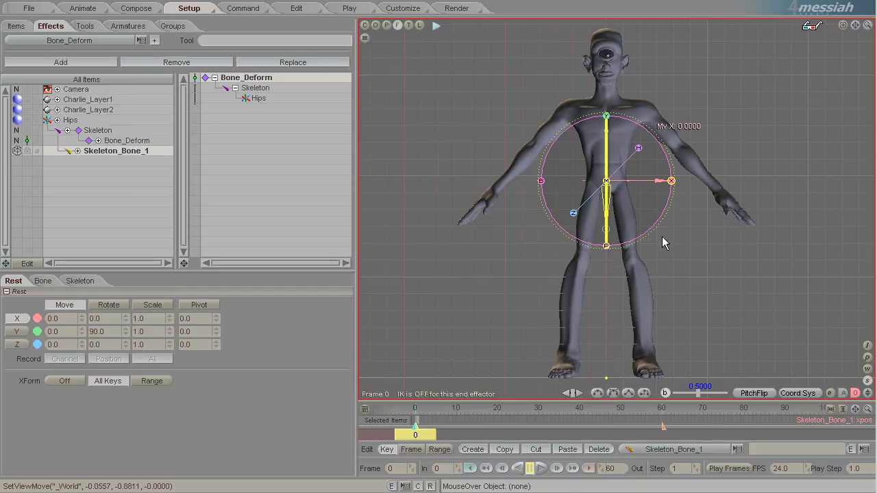
pyautogui.scroll(5, 662, 241)
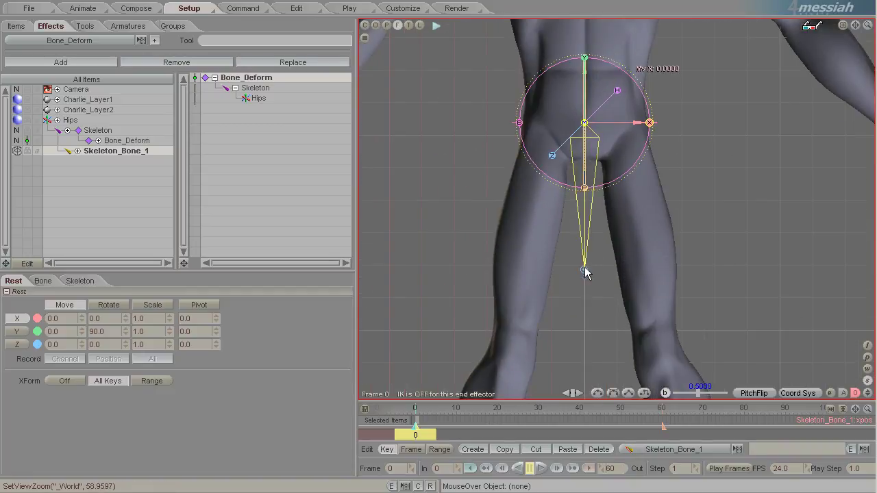
pyautogui.press('-')
pyautogui.press('-')
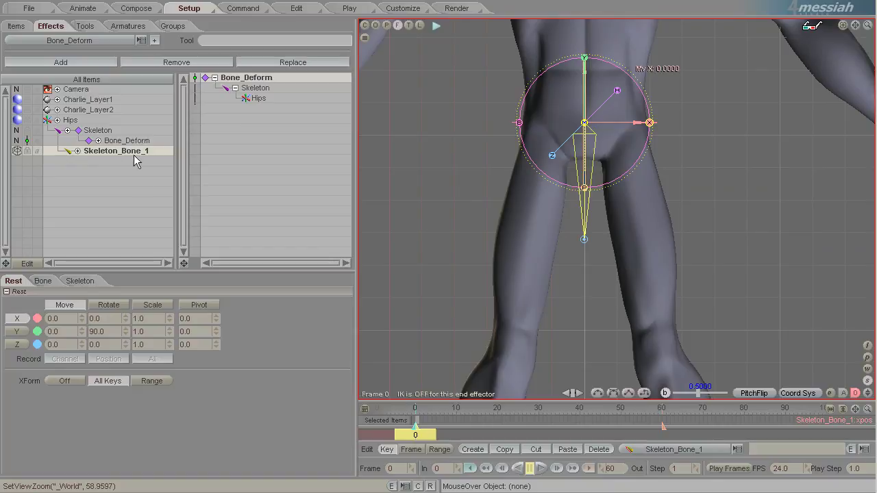
# - Parent Skeleton_Bone_1 directly to Hips and move the Skeleton effect out of Hips to the start of the item list
pyautogui.moveTo(134, 153); pyautogui.dragTo(72, 123)
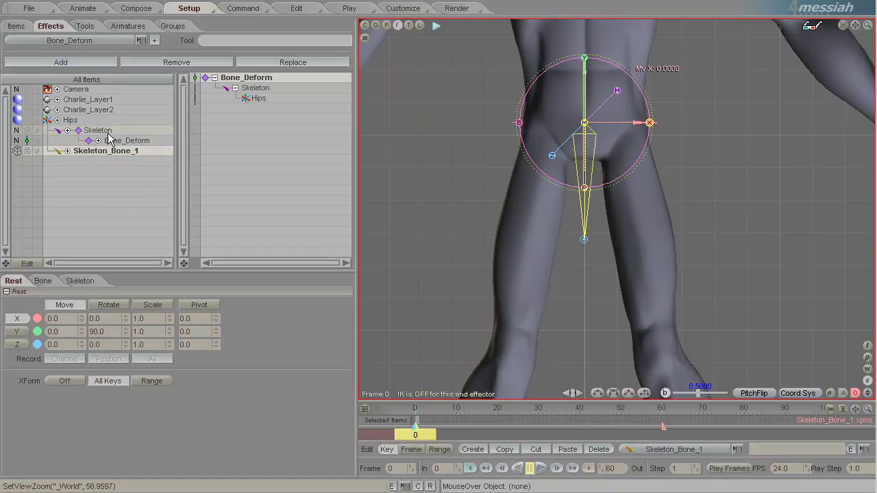
pyautogui.click(100, 130)
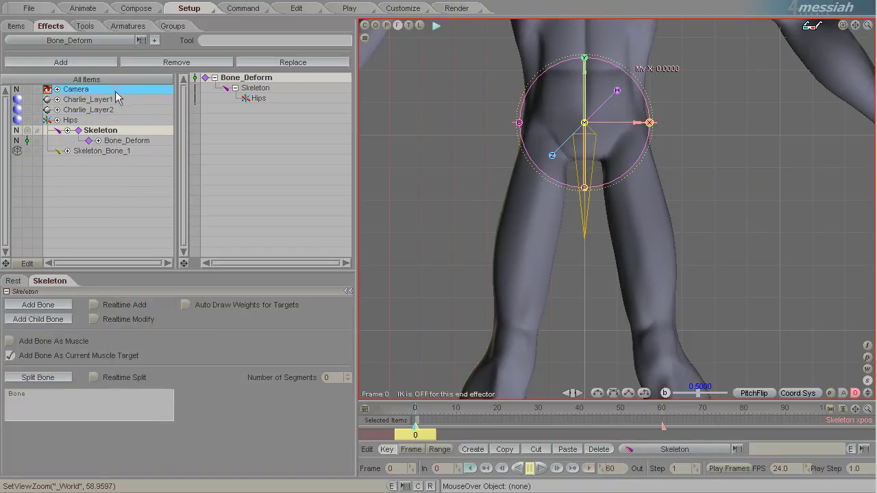
pyautogui.moveTo(109, 86); pyautogui.dragTo(110, 85)
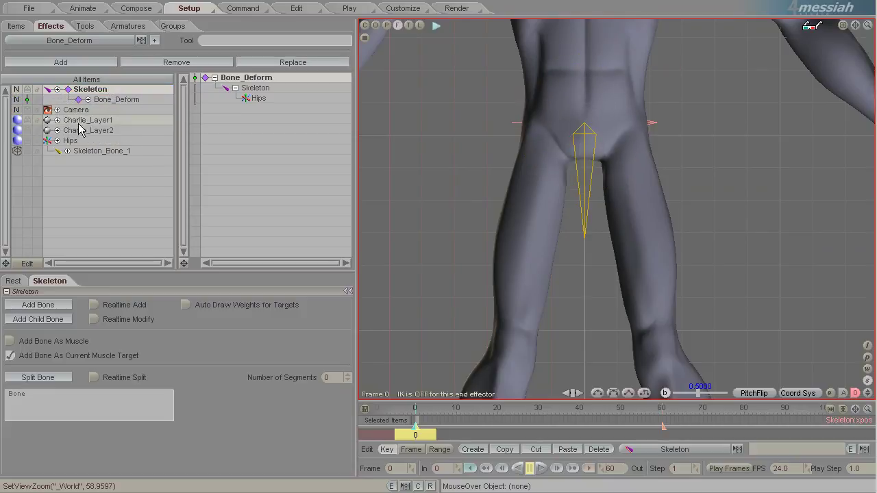
# - Create a new null and make it a child of Skeleton_Bone_1
pyautogui.click(104, 150)
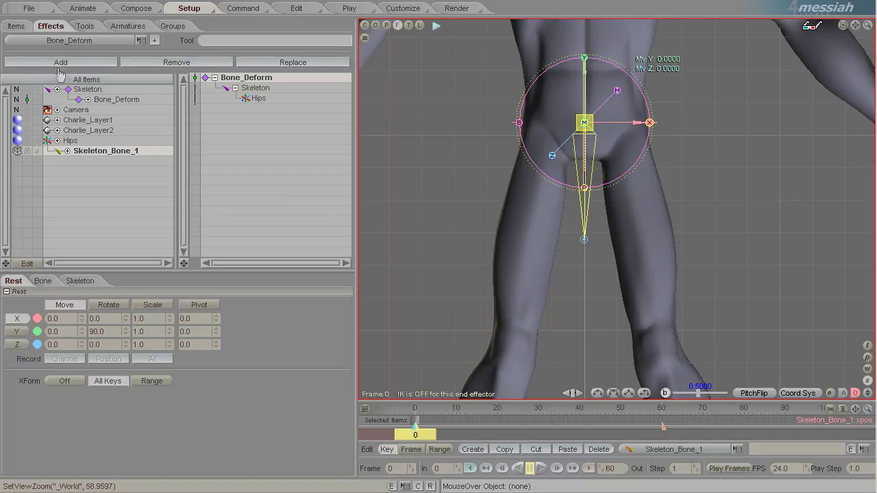
pyautogui.click(16, 25)
pyautogui.click(26, 109)
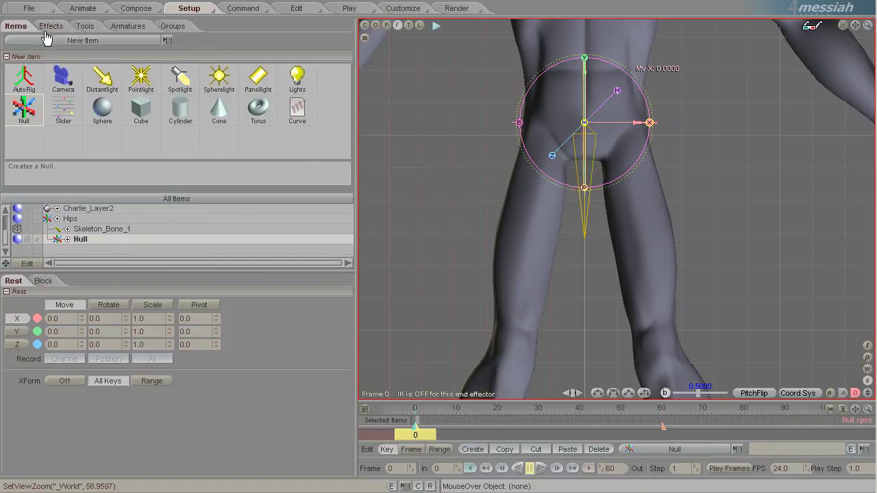
pyautogui.moveTo(80, 244)
pyautogui.mouseDown()
pyautogui.moveTo(123, 245)
pyautogui.moveTo(108, 231)
pyautogui.moveTo(96, 245)
pyautogui.mouseUp()
pyautogui.click(87, 239)
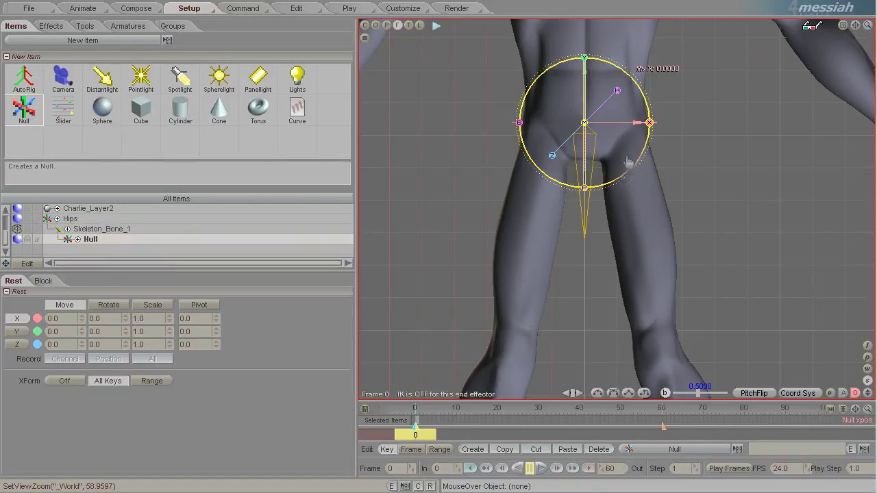
# - Place the new null at the character's left hip joint, about 0.06 on X and 0.025 on Z, with a heading of about 11.5 and local coordinates enabled
pyautogui.moveTo(649, 124); pyautogui.dragTo(685, 123)
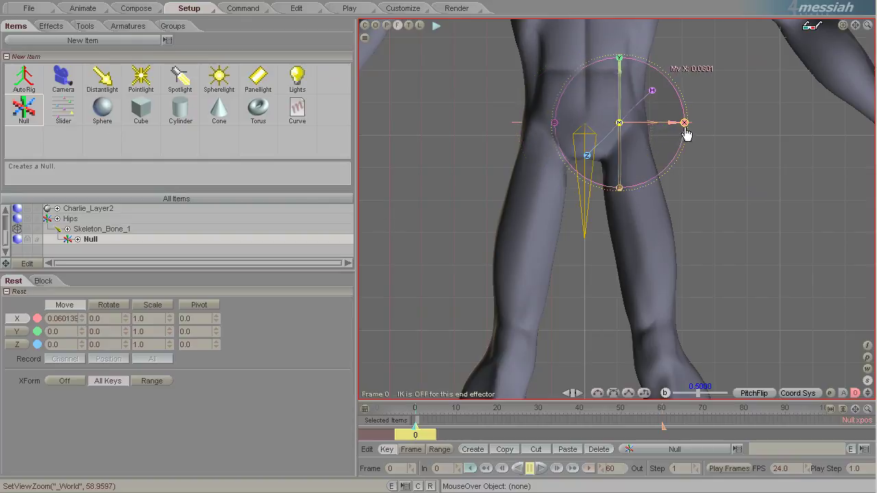
pyautogui.moveTo(619, 58); pyautogui.dragTo(620, 72)
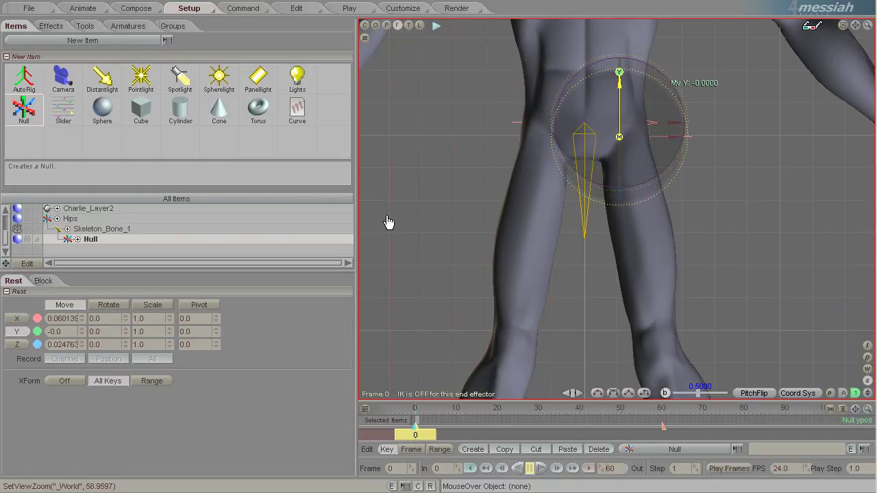
pyautogui.moveTo(665, 181); pyautogui.dragTo(660, 187)
pyautogui.moveTo(385, 223); pyautogui.dragTo(389, 222)
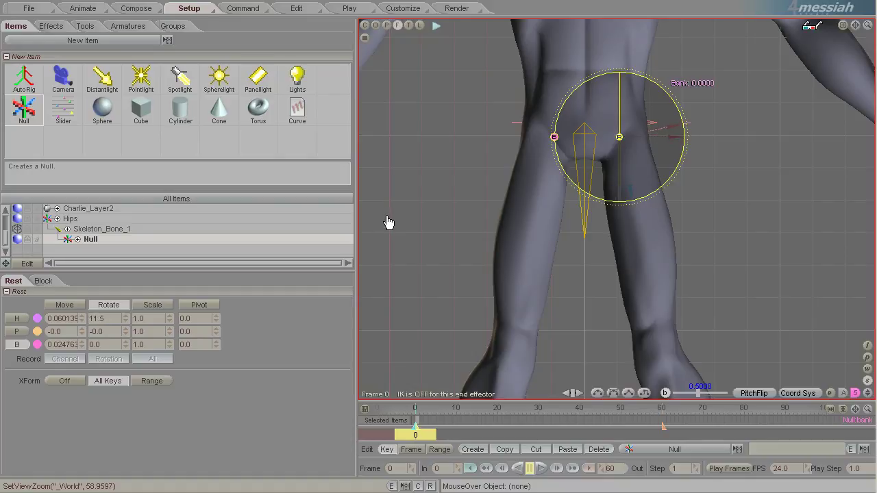
pyautogui.moveTo(388, 222); pyautogui.dragTo(389, 223)
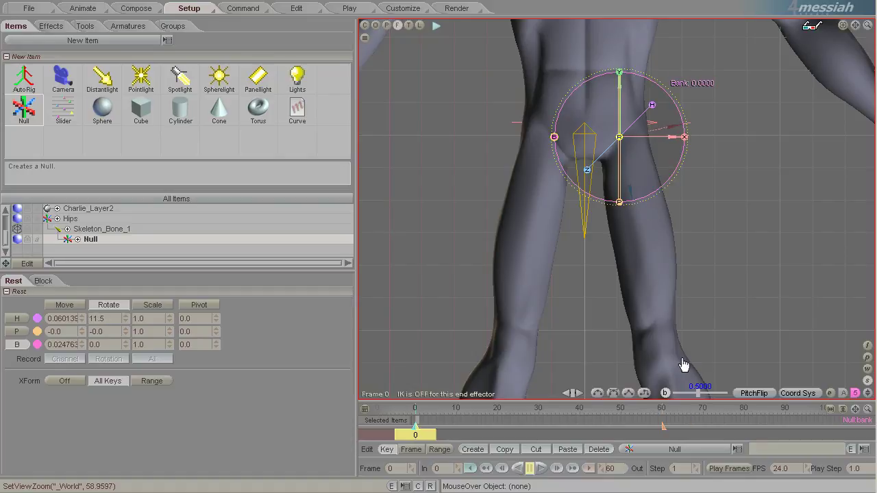
pyautogui.click(866, 346)
pyautogui.scroll(-6, 749, 276)
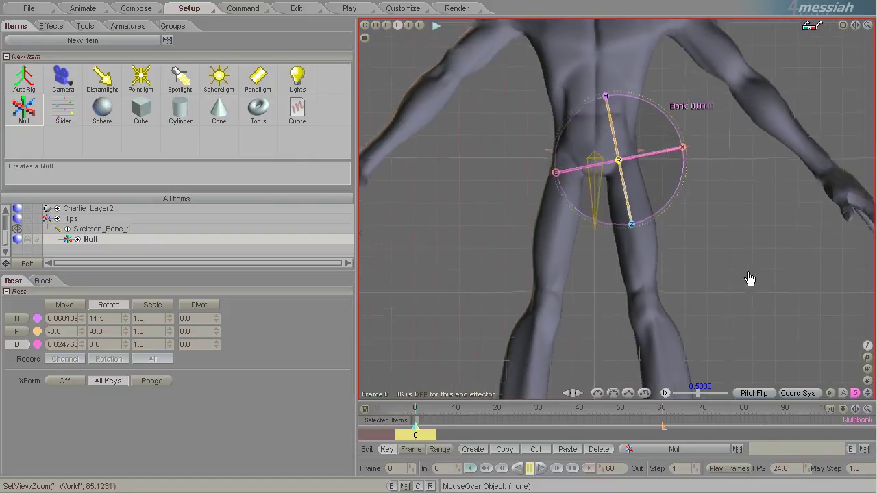
# - Add a second bone to the skeleton and make it a child of the hip-joint null
pyautogui.click(83, 229)
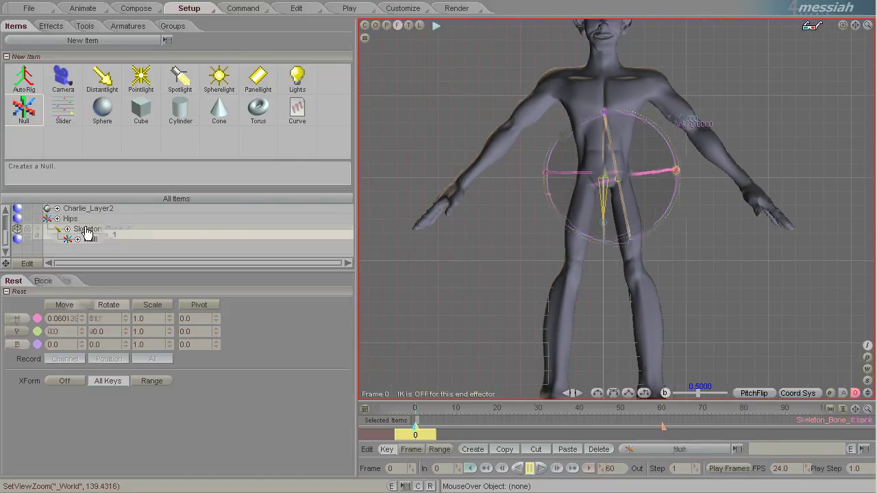
pyautogui.click(43, 281)
pyautogui.click(80, 281)
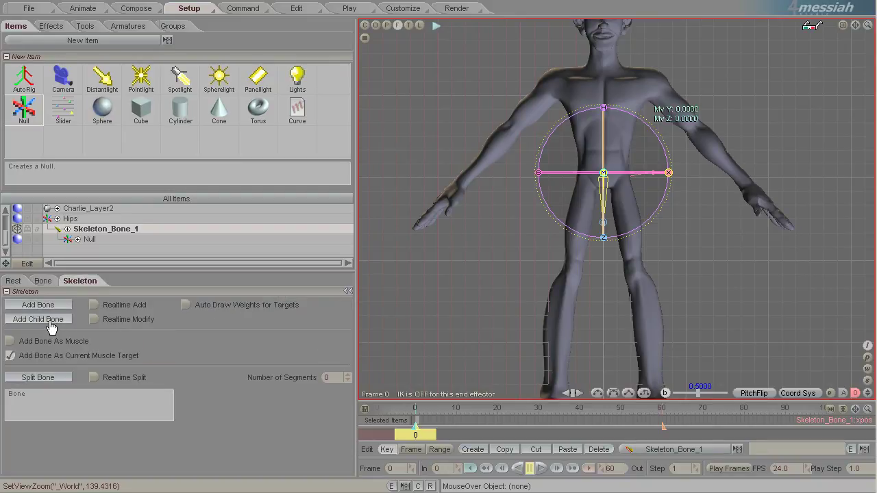
pyautogui.click(48, 307)
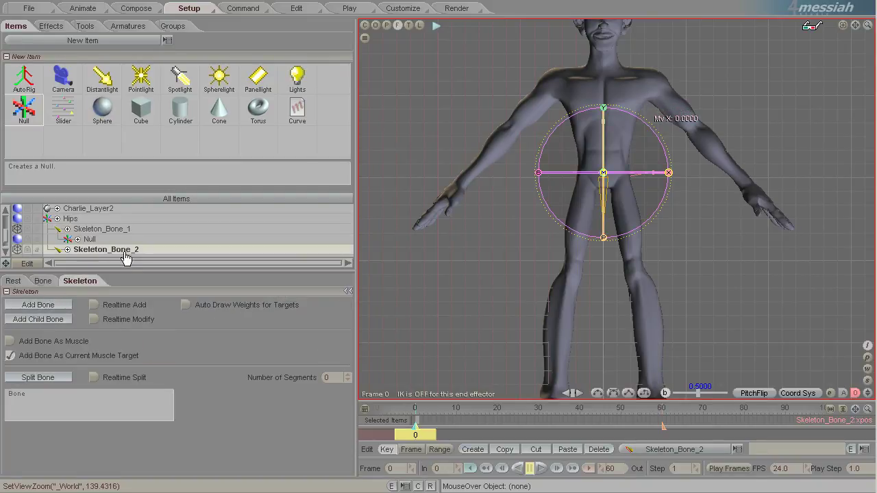
pyautogui.moveTo(91, 248); pyautogui.dragTo(89, 242)
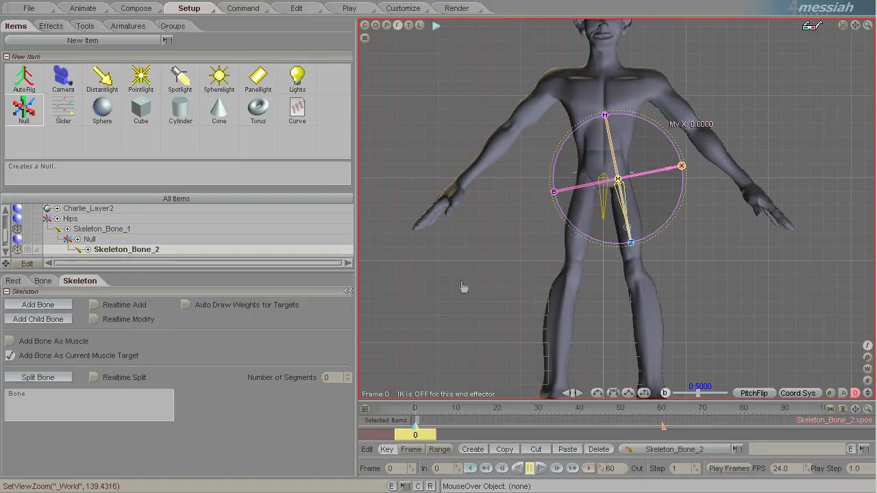
# - Stretch Skeleton_Bone_2 down to the left ankle and turn its parent null to a heading of 8.75 to follow the leg
pyautogui.moveTo(629, 228); pyautogui.dragTo(654, 356)
pyautogui.scroll(-3, 688, 354)
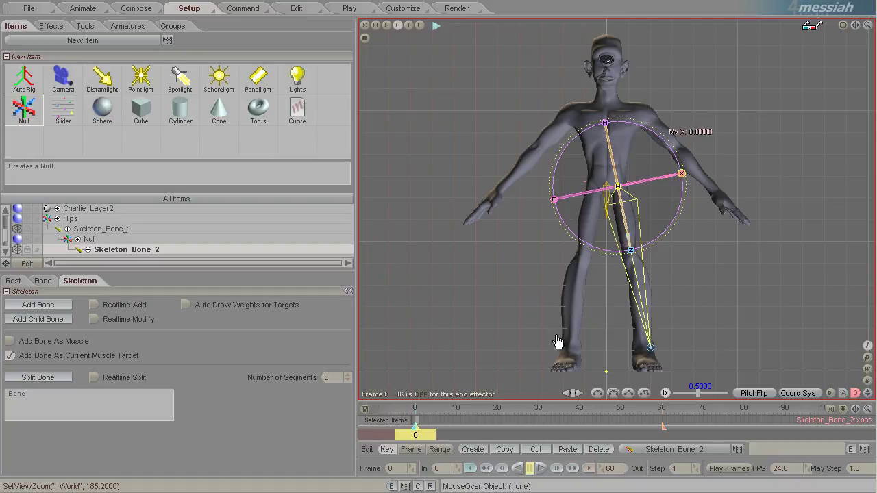
pyautogui.click(127, 239)
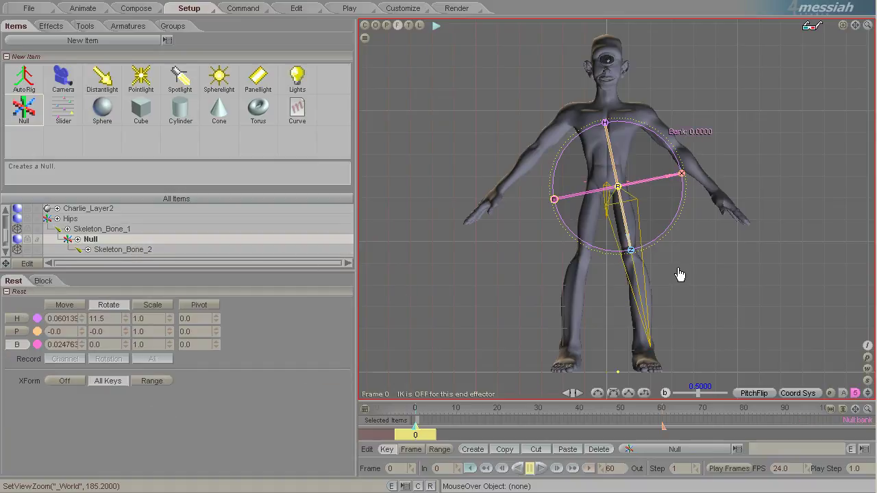
pyautogui.scroll(4, 680, 274)
pyautogui.moveTo(675, 212); pyautogui.dragTo(391, 221)
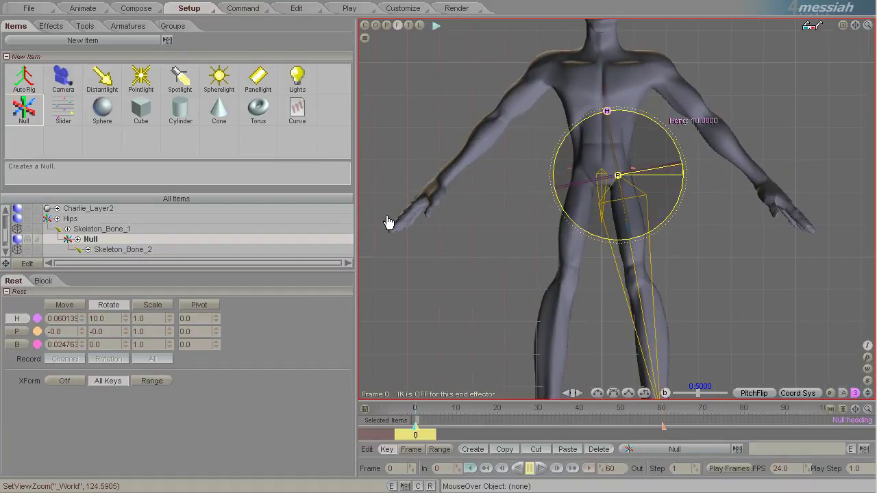
pyautogui.scroll(-5, 720, 299)
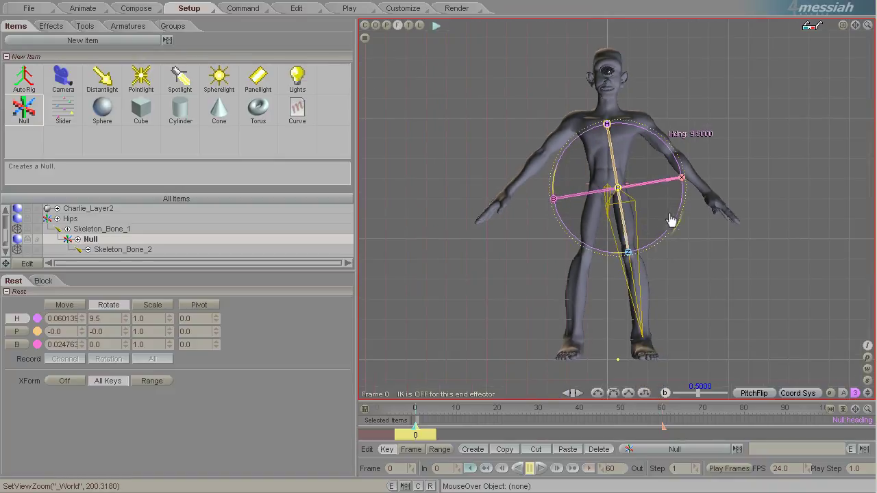
pyautogui.moveTo(672, 219); pyautogui.dragTo(390, 220)
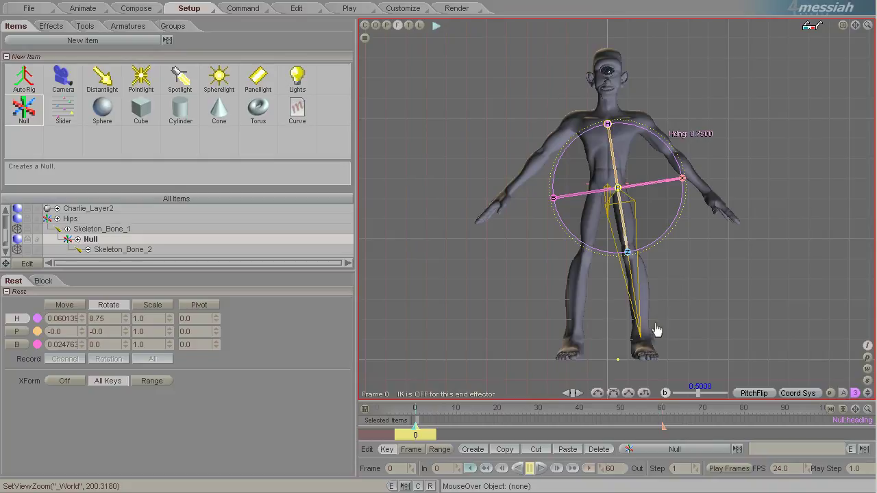
# - Split Skeleton_Bone_2 at the knee with Realtime Split, leaving the option off when done
pyautogui.click(637, 335)
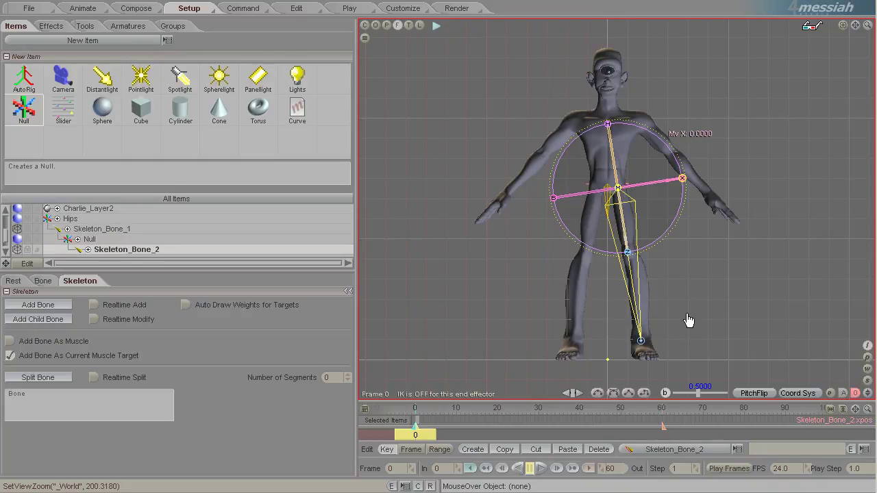
pyautogui.scroll(5, 688, 321)
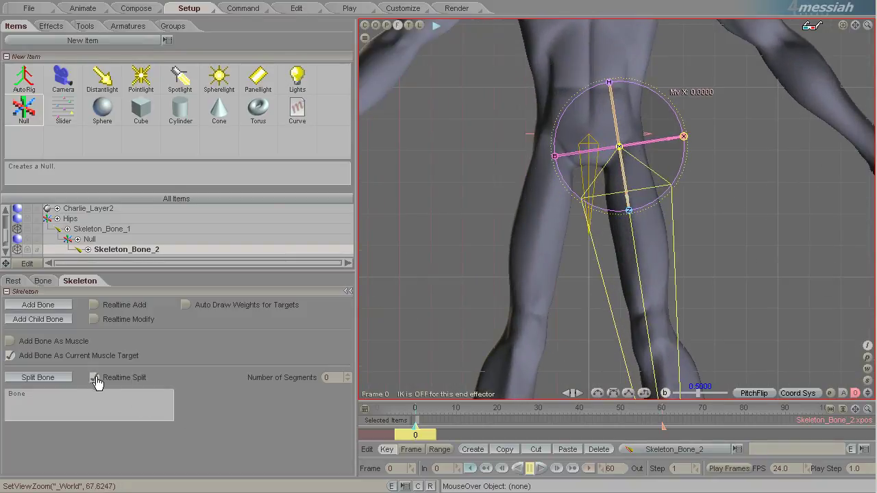
pyautogui.click(649, 339)
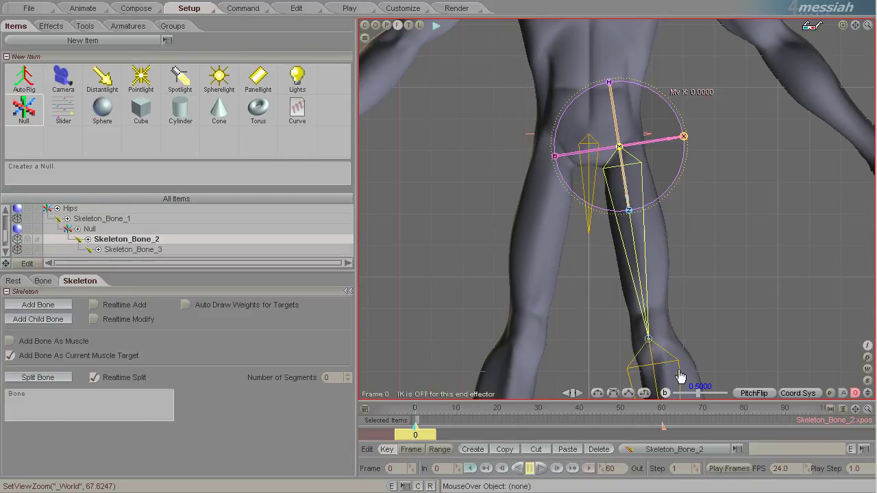
pyautogui.click(95, 378)
# - Pitch Skeleton_Bone_2 to 5 in the side view so the thigh bone follows the leg
pyautogui.click(421, 26)
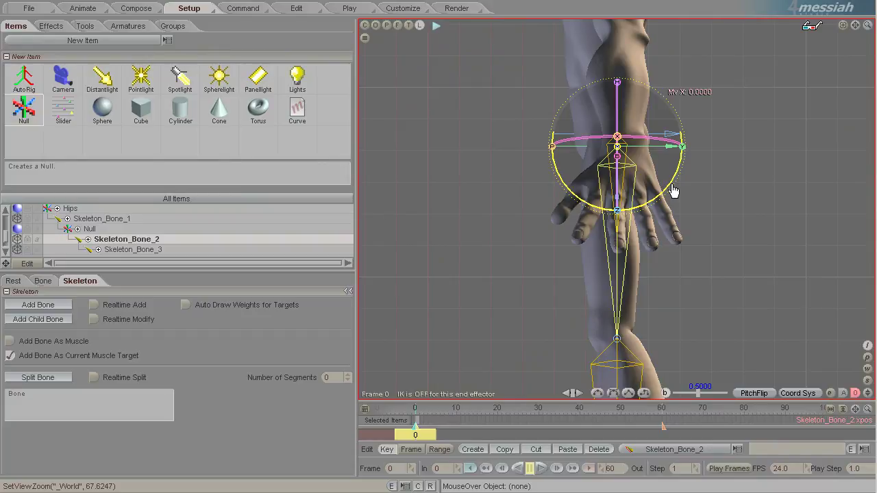
pyautogui.moveTo(671, 189)
pyautogui.mouseDown()
pyautogui.moveTo(388, 222)
pyautogui.moveTo(665, 205)
pyautogui.mouseUp()
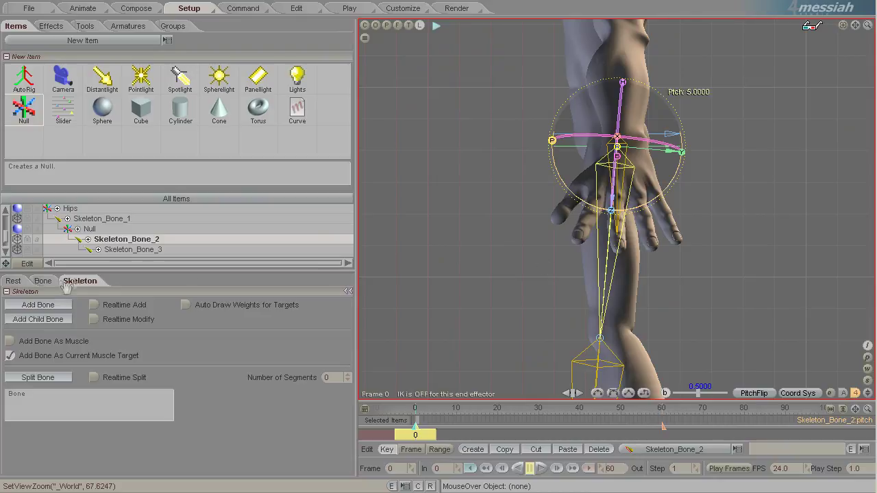
pyautogui.click(13, 281)
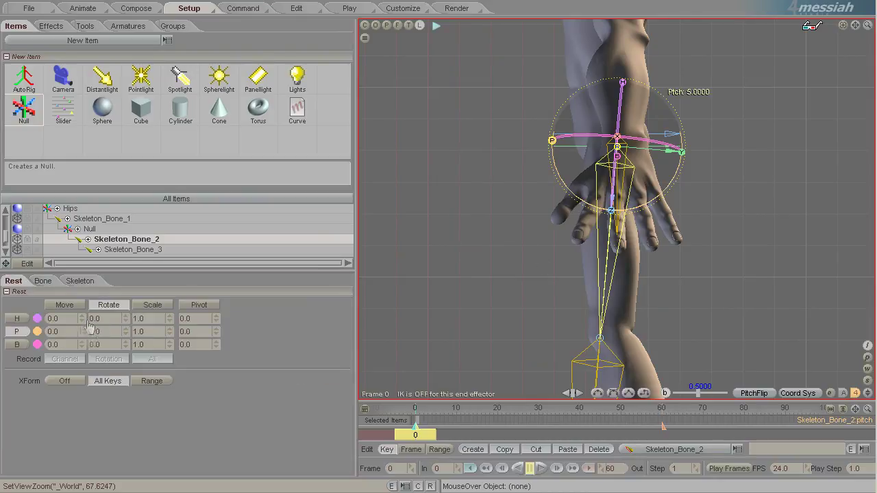
# - Pitch Skeleton_Bone_3 to -14 so the shin bone runs from the knee to the ankle
pyautogui.scroll(-5, 486, 325)
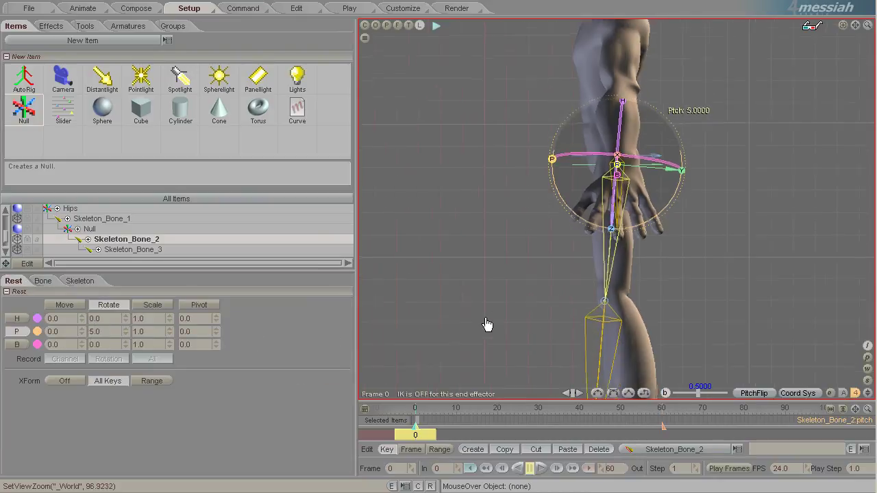
pyautogui.click(608, 304)
pyautogui.click(643, 333)
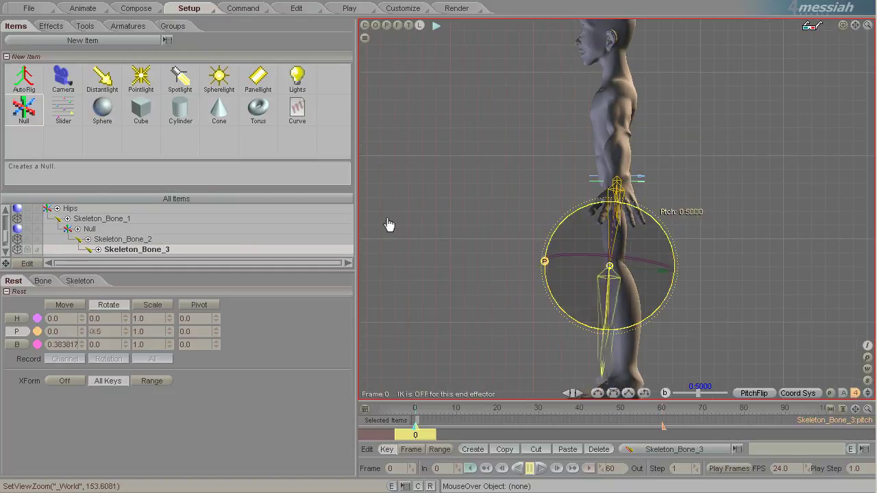
pyautogui.moveTo(389, 223); pyautogui.dragTo(387, 222)
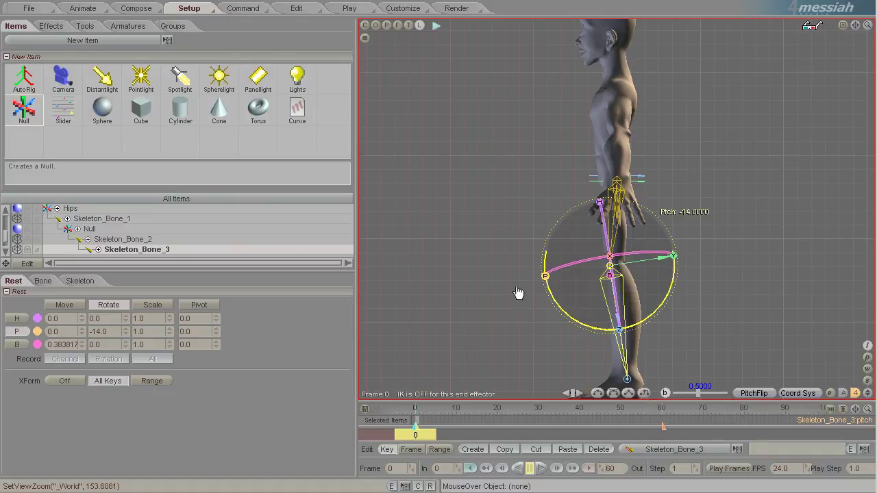
# - Add a null as a child of Skeleton_Bone_3 and set its Z position to that bone's length, 0.518036
pyautogui.click(24, 110)
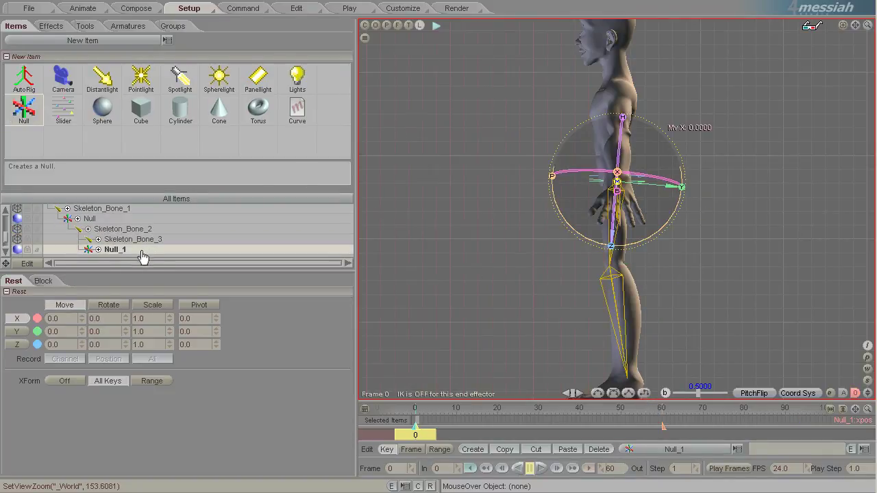
pyautogui.moveTo(141, 252); pyautogui.dragTo(130, 248)
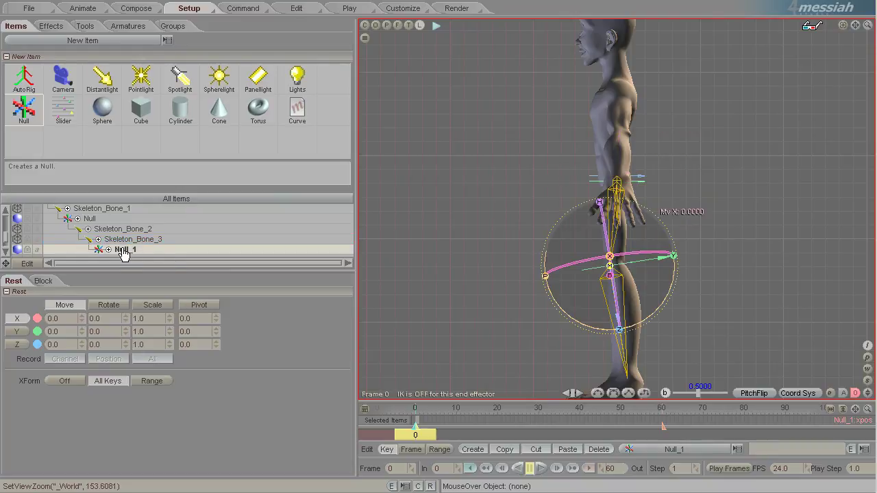
pyautogui.click(131, 240)
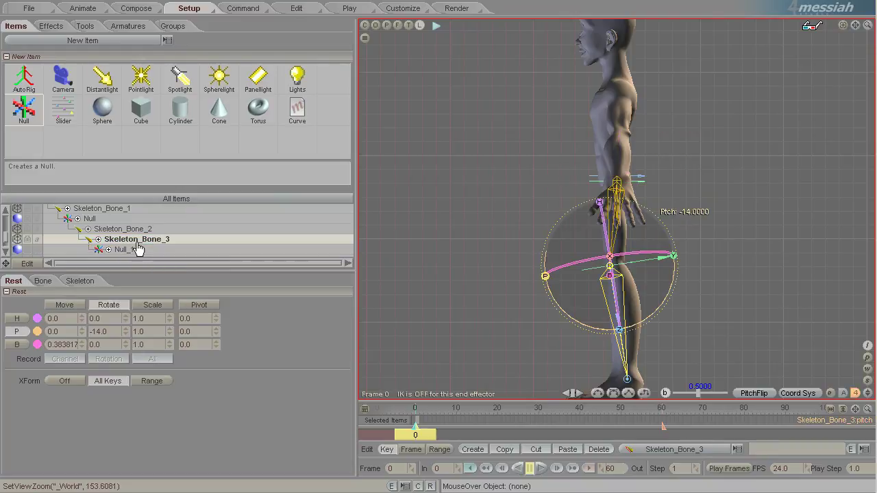
pyautogui.click(42, 281)
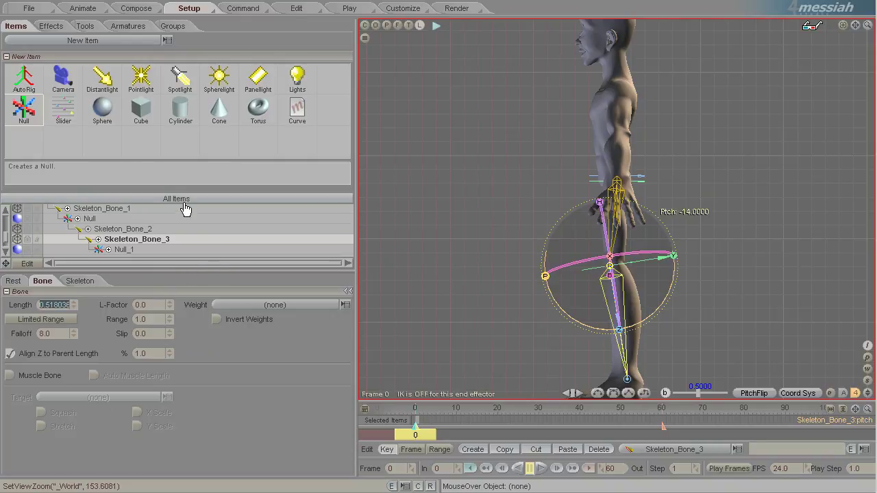
pyautogui.click(123, 250)
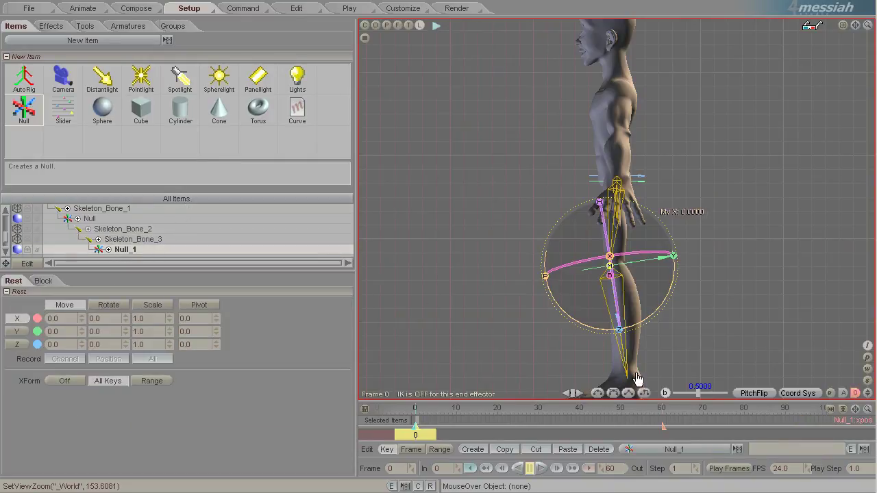
pyautogui.click(158, 239)
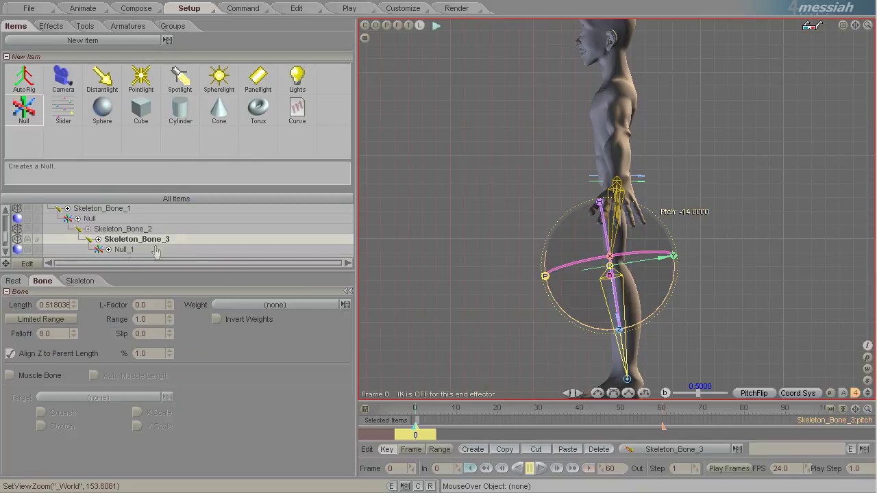
pyautogui.click(55, 305)
pyautogui.click(134, 250)
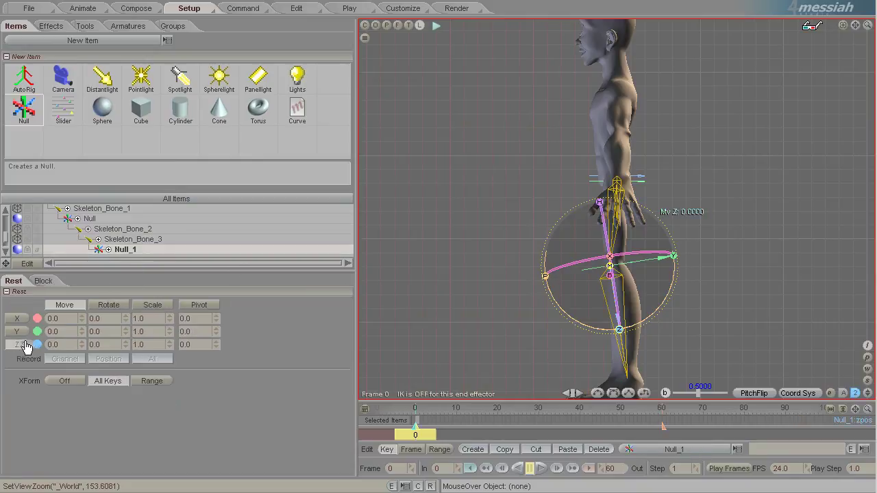
pyautogui.moveTo(27, 347)
pyautogui.mouseDown()
pyautogui.moveTo(34, 347)
pyautogui.moveTo(21, 345)
pyautogui.mouseUp()
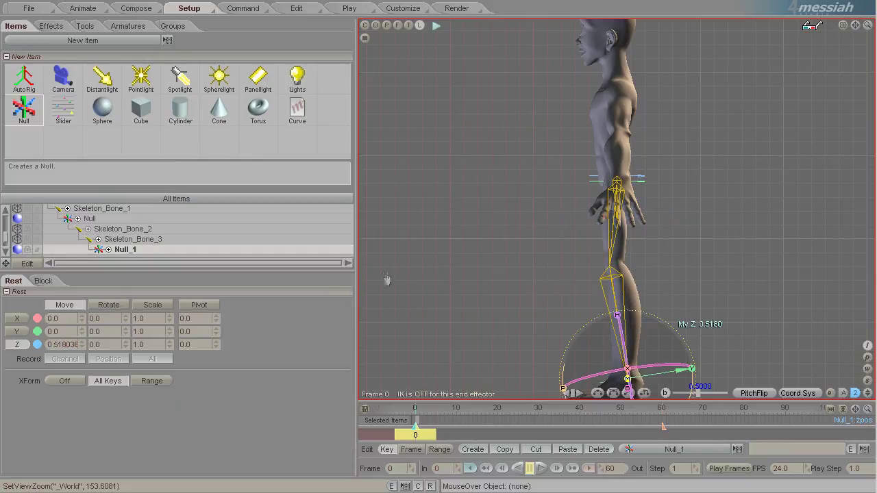
# - Add another null and take it out of the bone hierarchy to the scene's root level
pyautogui.click(397, 26)
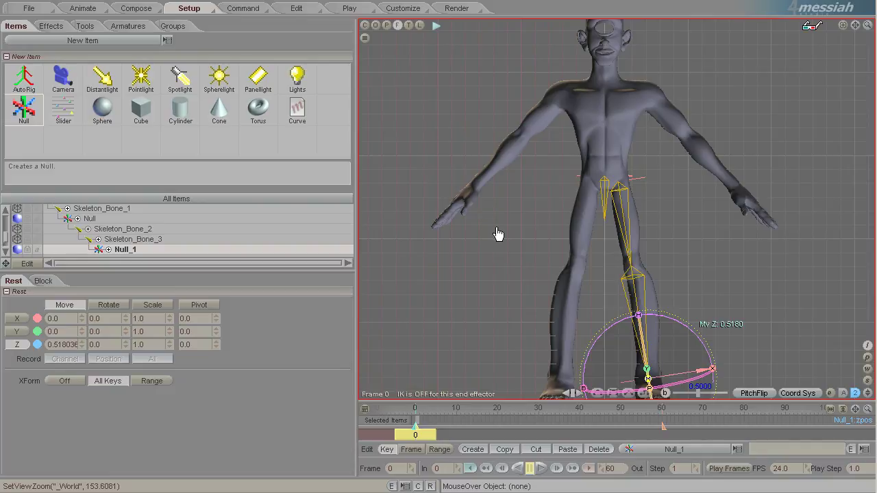
pyautogui.moveTo(137, 272); pyautogui.dragTo(143, 342)
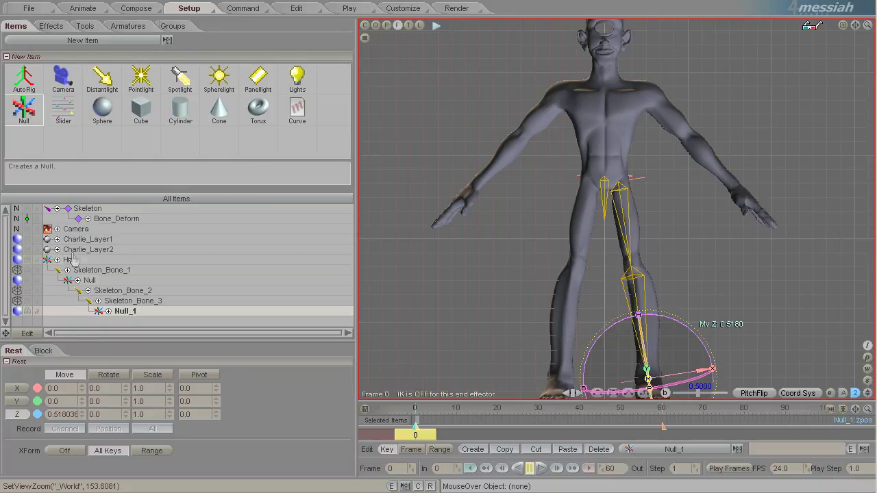
pyautogui.click(32, 115)
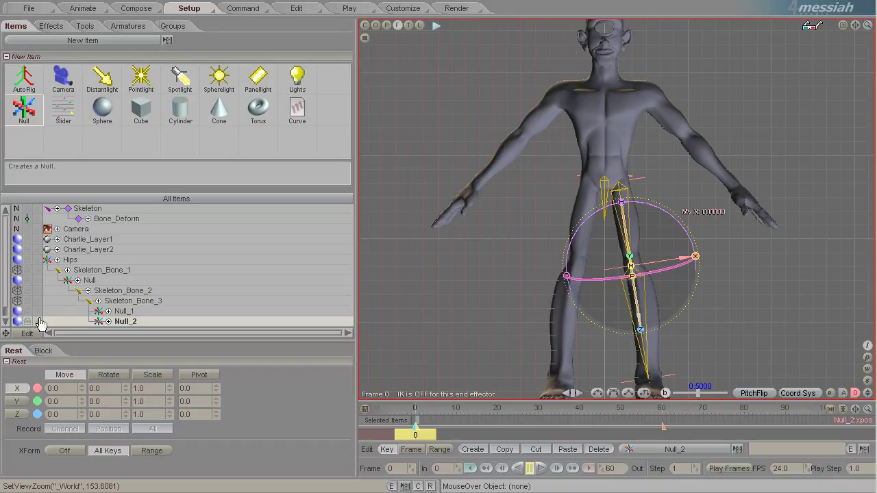
pyautogui.click(6, 322)
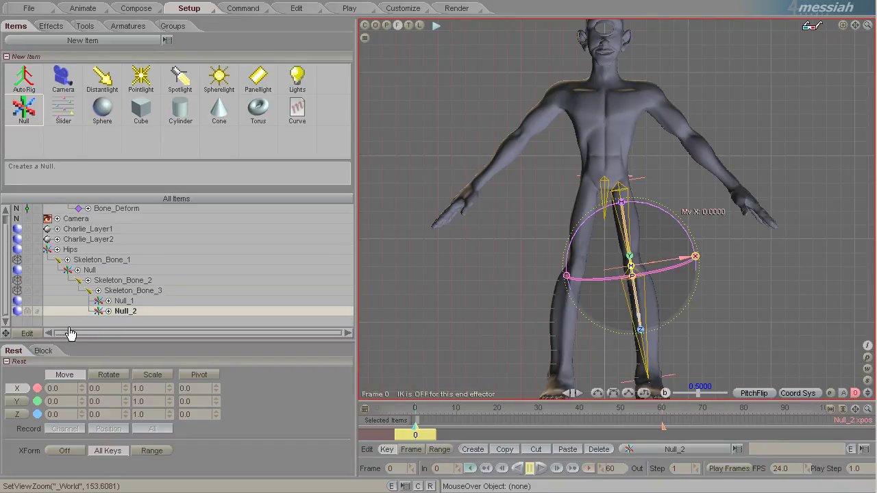
pyautogui.moveTo(42, 331); pyautogui.dragTo(43, 331)
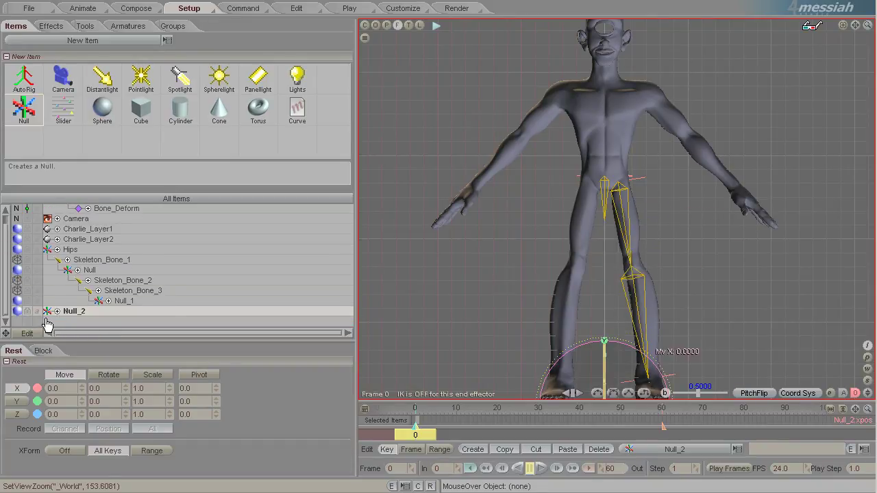
# - Place the root-level null at the left ankle, about 0.197 on X, 0.12 on Y and 0.047 on Z
pyautogui.scroll(-1, 492, 195)
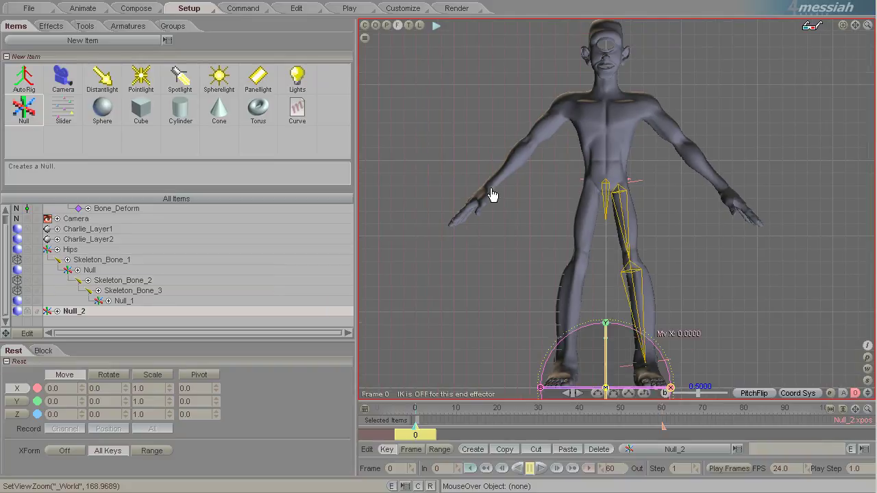
pyautogui.press('g')
pyautogui.scroll(11, 675, 276)
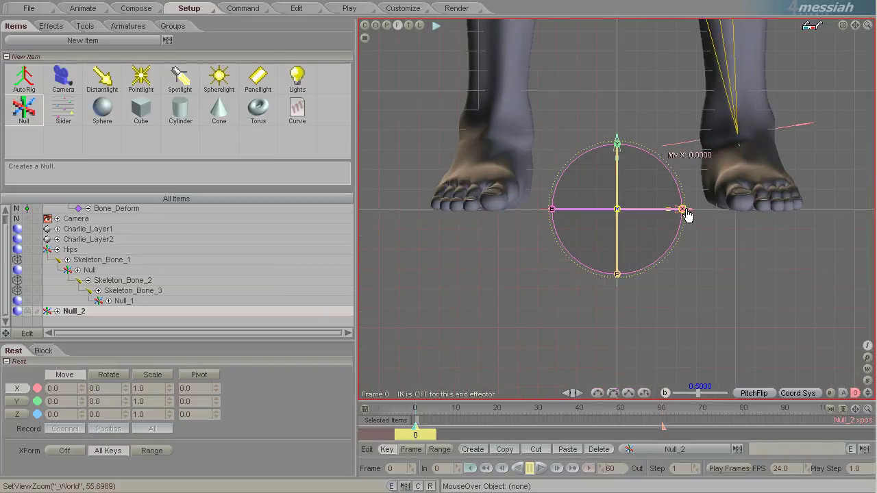
pyautogui.moveTo(687, 215); pyautogui.dragTo(803, 215)
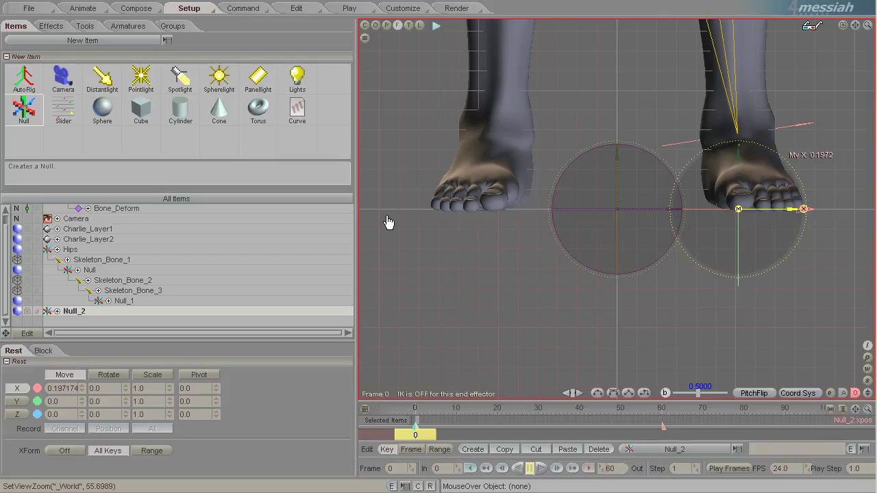
pyautogui.moveTo(739, 146); pyautogui.dragTo(737, 70)
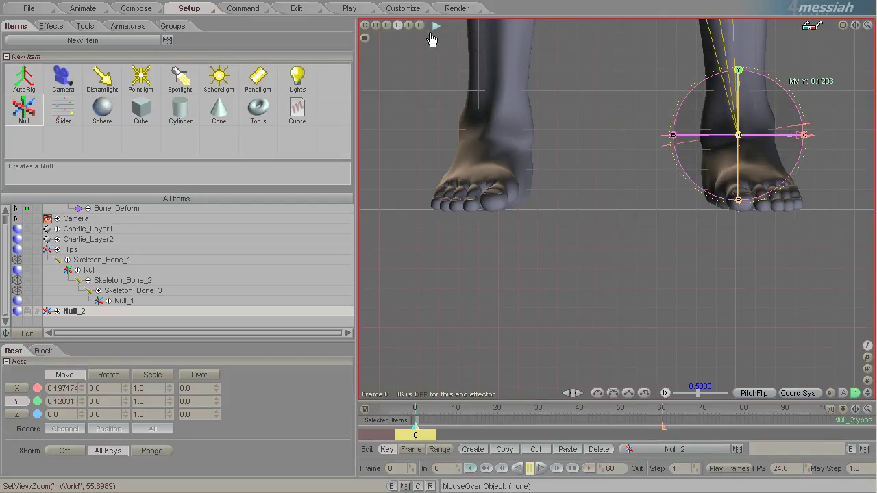
pyautogui.click(419, 25)
pyautogui.moveTo(684, 135); pyautogui.dragTo(688, 135)
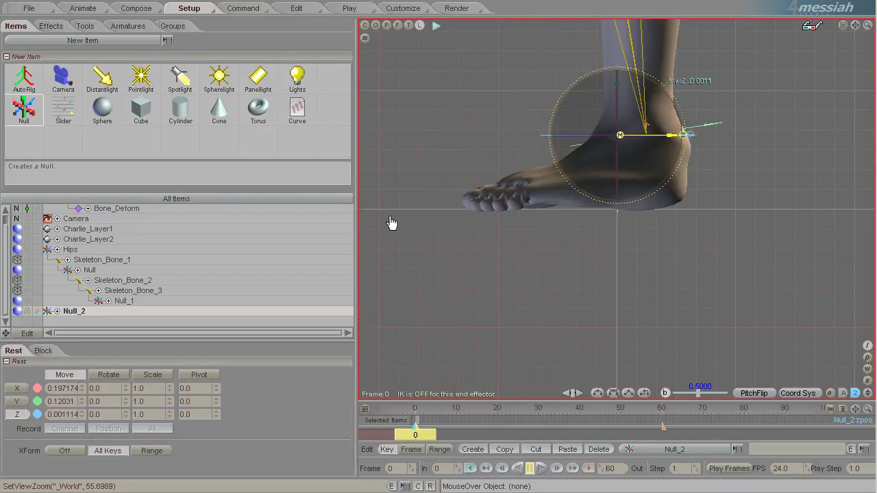
pyautogui.moveTo(392, 222); pyautogui.dragTo(388, 219)
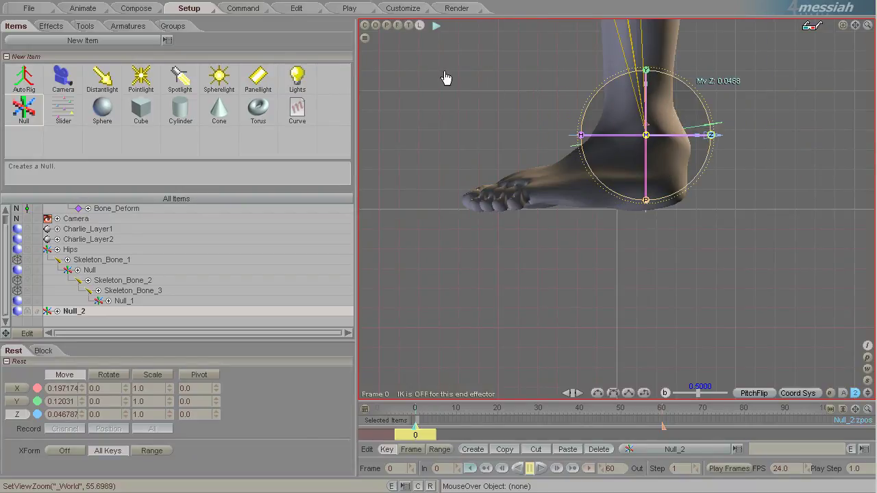
pyautogui.click(396, 26)
pyautogui.scroll(4, 620, 196)
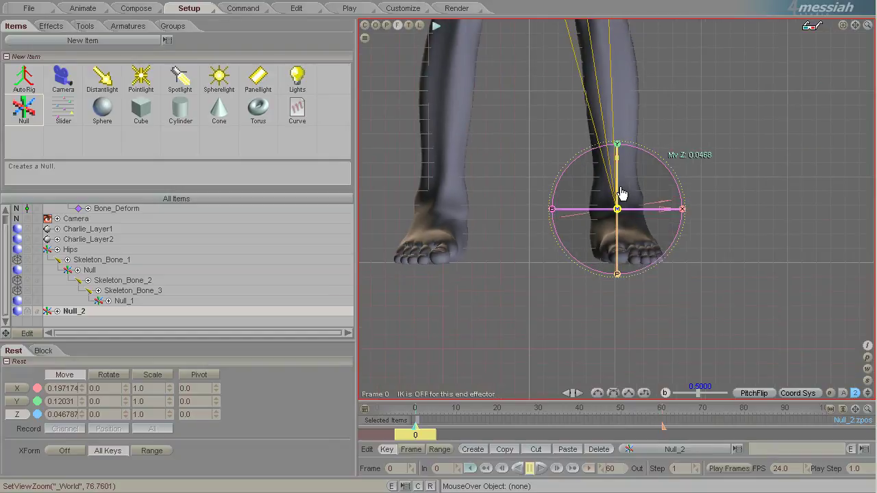
pyautogui.scroll(1, 620, 195)
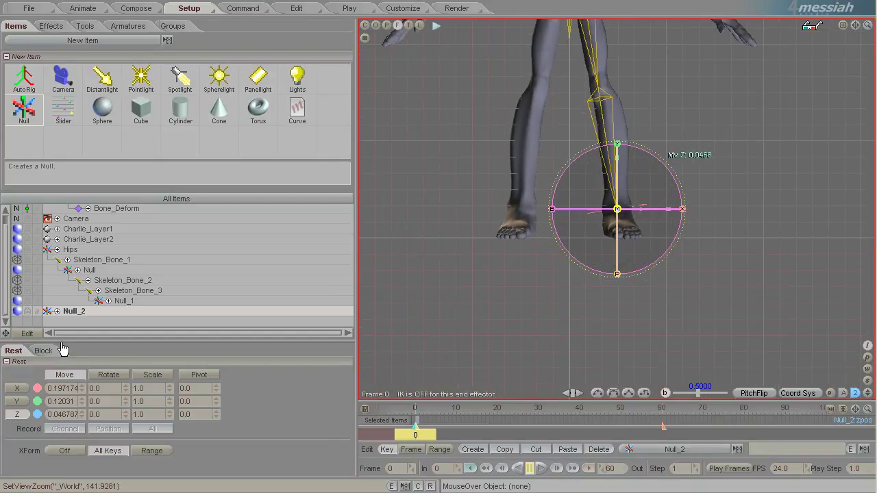
# - Add a foot bone to the skeleton as a child of the root-level ankle null and rename that null IK_Goal
pyautogui.click(418, 27)
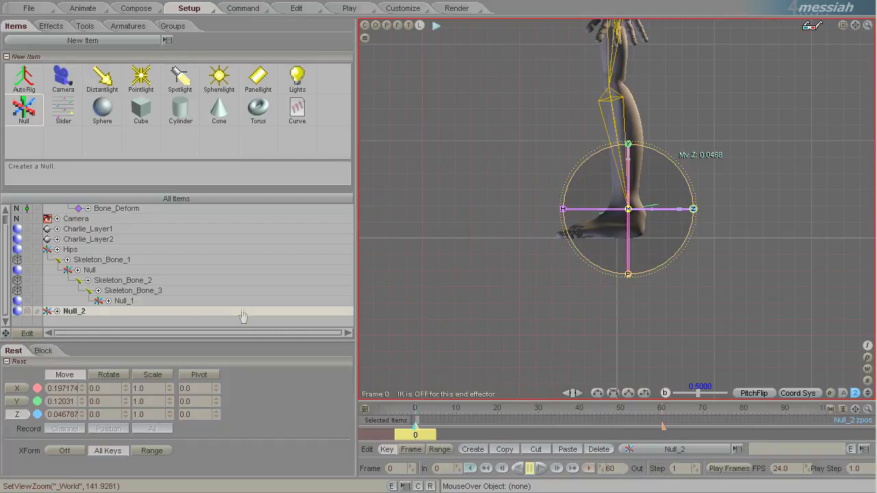
pyautogui.click(122, 291)
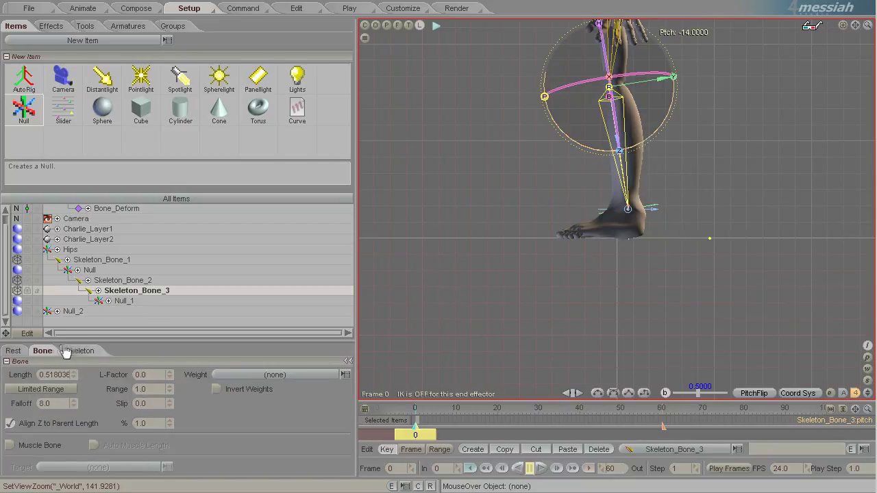
pyautogui.click(75, 351)
pyautogui.click(53, 376)
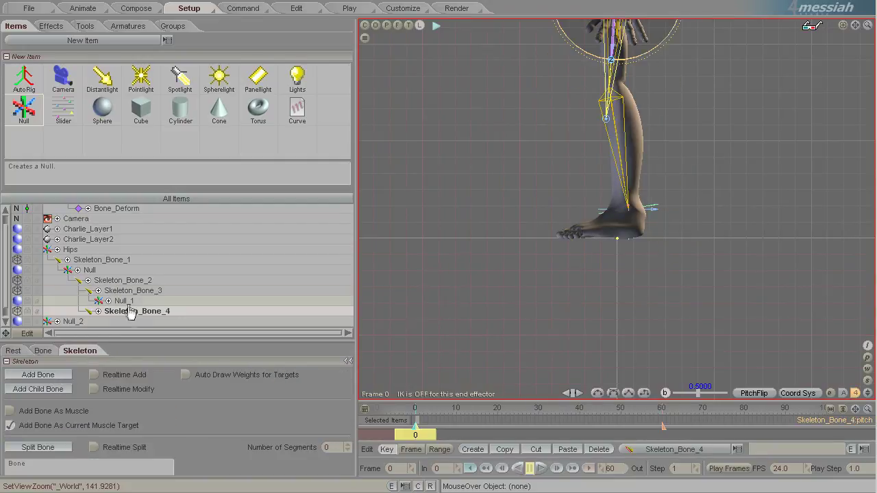
pyautogui.moveTo(74, 321); pyautogui.dragTo(75, 322)
pyautogui.doubleClick(75, 311)
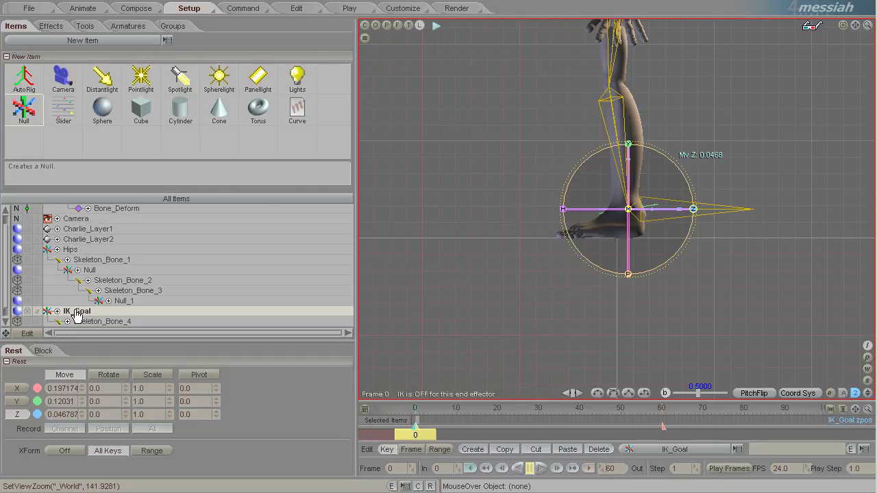
# - Fit Skeleton_Bone_4 to the left foot, running from the heel to the toe tips at a pitch of 16
pyautogui.click(158, 321)
pyautogui.moveTo(689, 240); pyautogui.dragTo(387, 215)
pyautogui.moveTo(677, 323); pyautogui.dragTo(666, 323, button='middle')
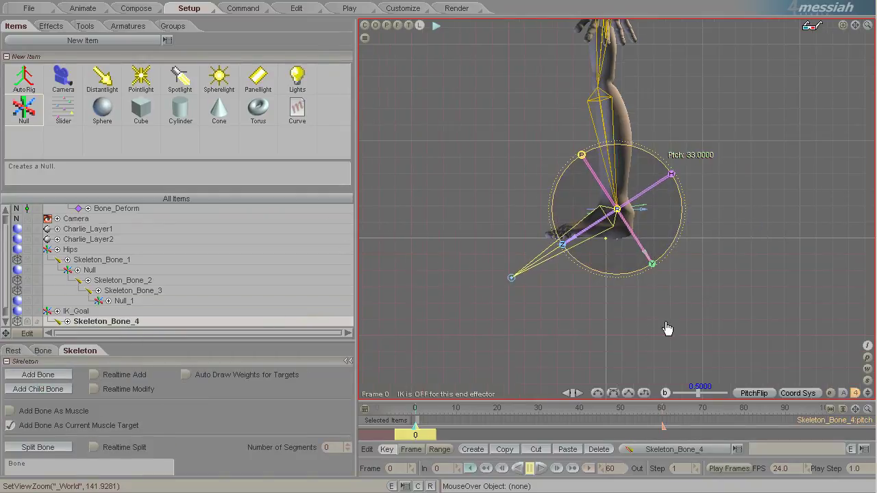
pyautogui.scroll(3, 667, 328)
pyautogui.moveTo(562, 251); pyautogui.dragTo(592, 224)
pyautogui.moveTo(683, 245); pyautogui.dragTo(695, 266)
pyautogui.moveTo(643, 276); pyautogui.dragTo(386, 218)
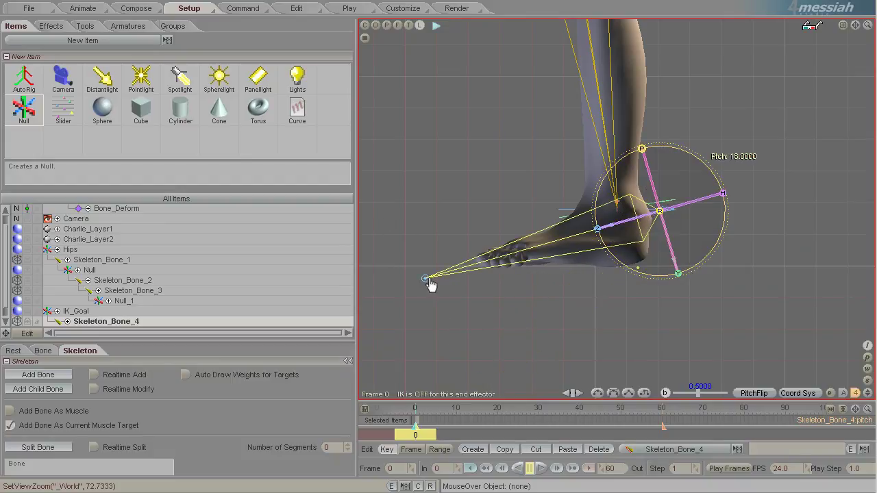
pyautogui.moveTo(427, 279); pyautogui.dragTo(387, 216)
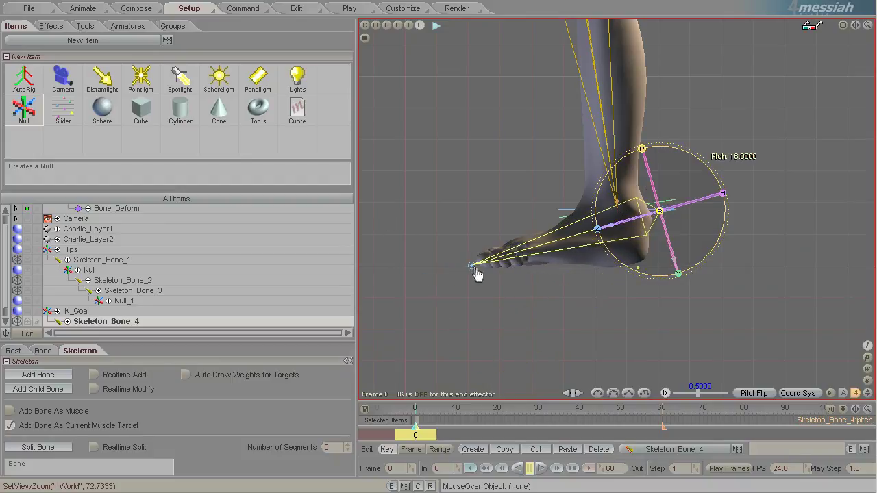
# - Hide the foot bone Skeleton_Bone_4 by setting its display mode to NONE, and make IK_Goal the current item
pyautogui.click(20, 326)
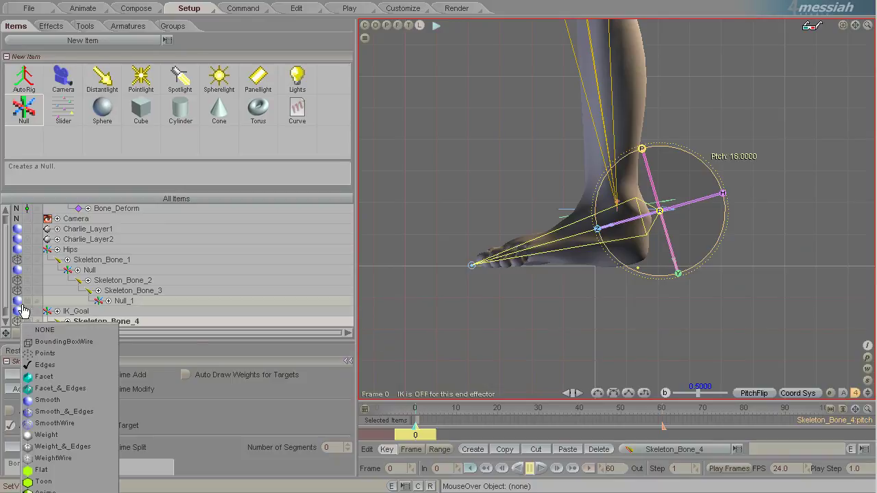
pyautogui.click(41, 335)
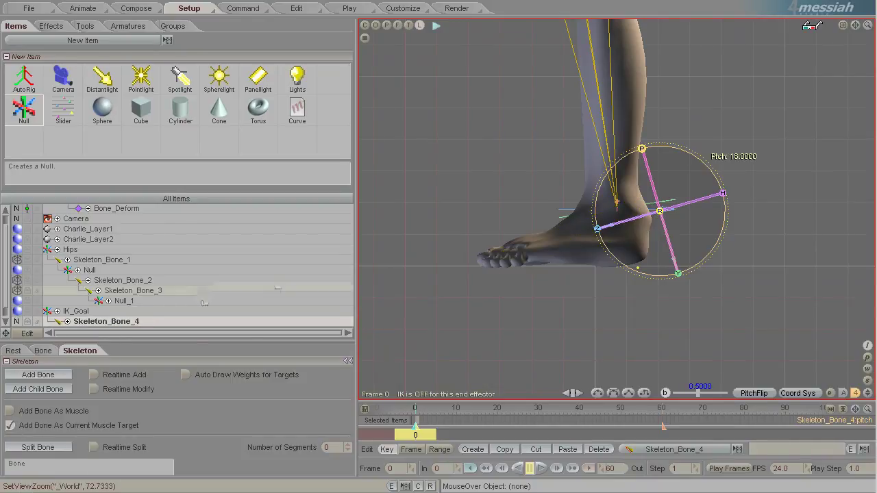
pyautogui.click(89, 312)
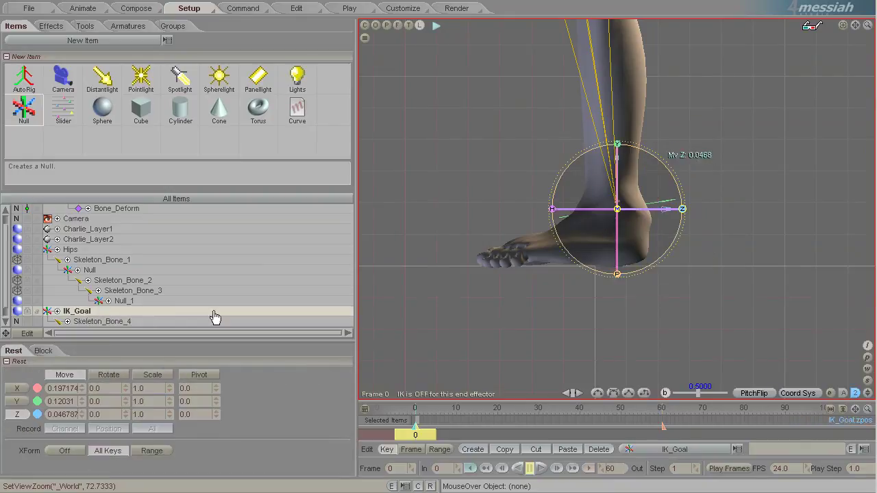
pyautogui.scroll(-1, 451, 188)
pyautogui.scroll(-1, 451, 187)
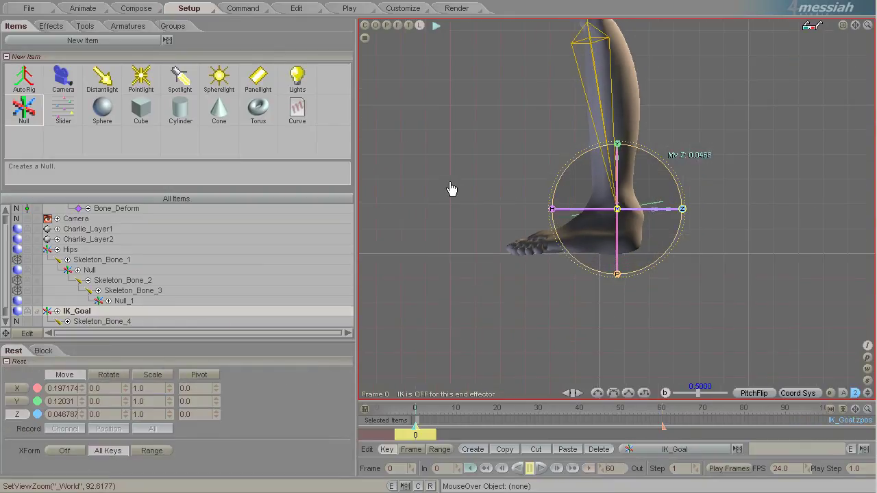
# - Make the Null at the top of the left leg an anchor for inverse kinematics
pyautogui.click(98, 272)
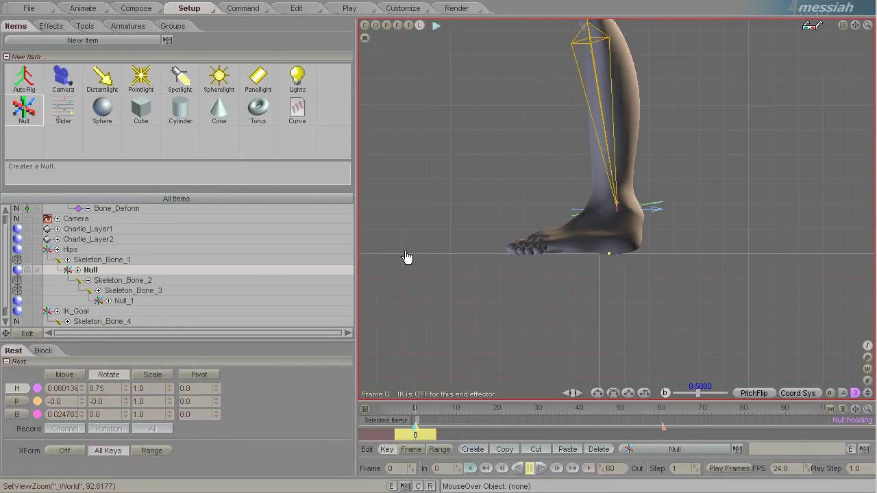
pyautogui.press('a')
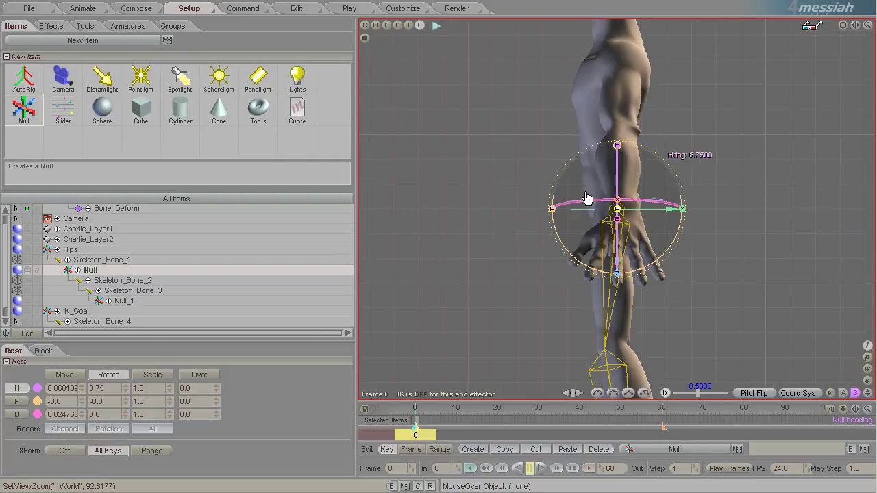
pyautogui.click(394, 28)
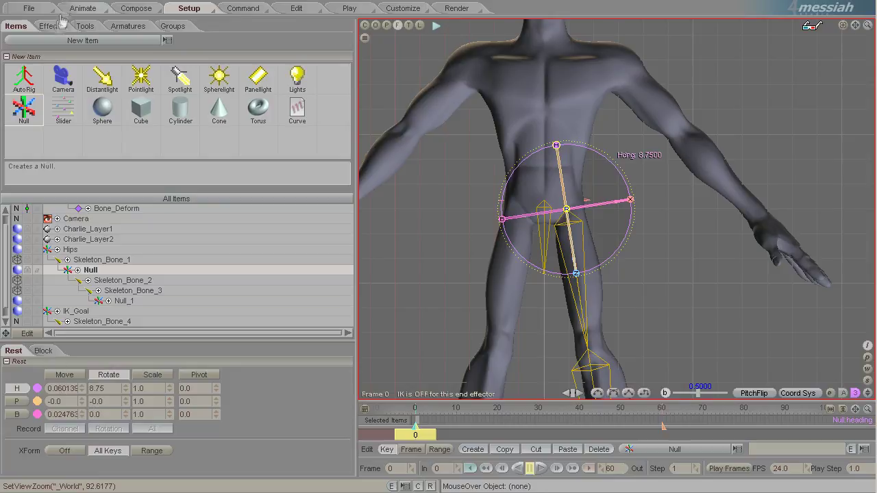
pyautogui.click(82, 10)
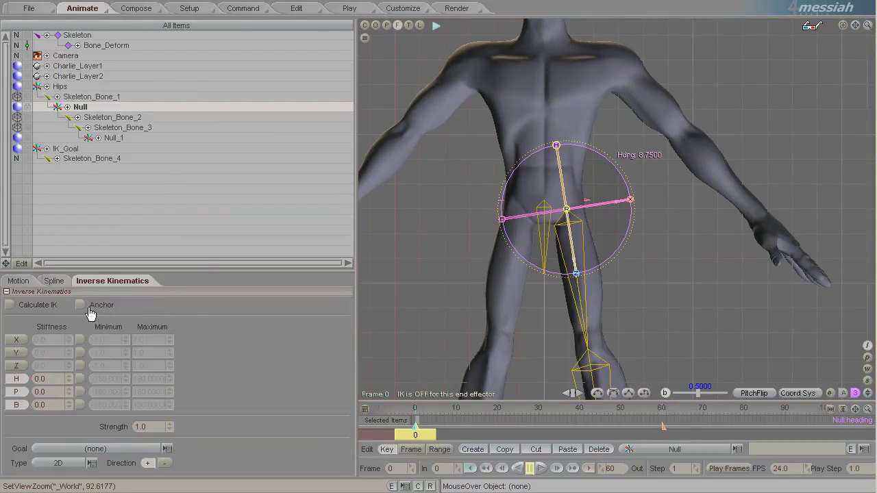
pyautogui.scroll(-5, 563, 272)
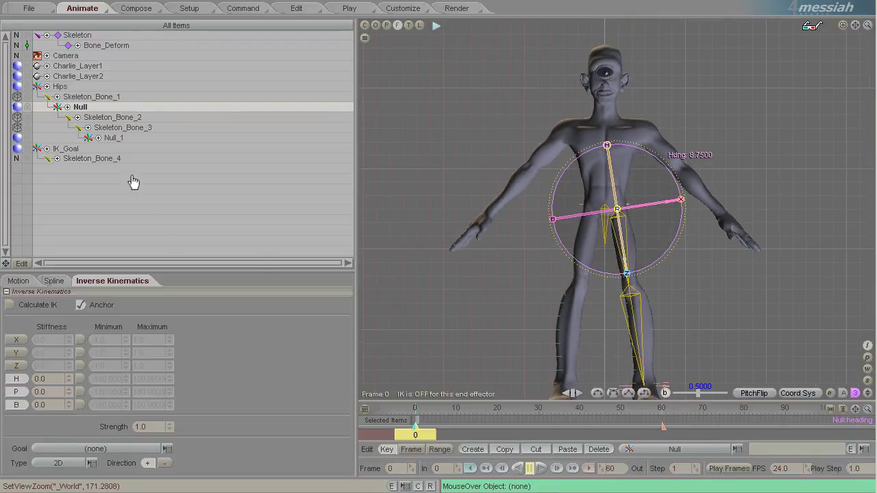
# - Enable Calculate IK on the ankle null Null_1 and assign IK_Goal as its goal
pyautogui.click(114, 138)
pyautogui.scroll(8, 597, 306)
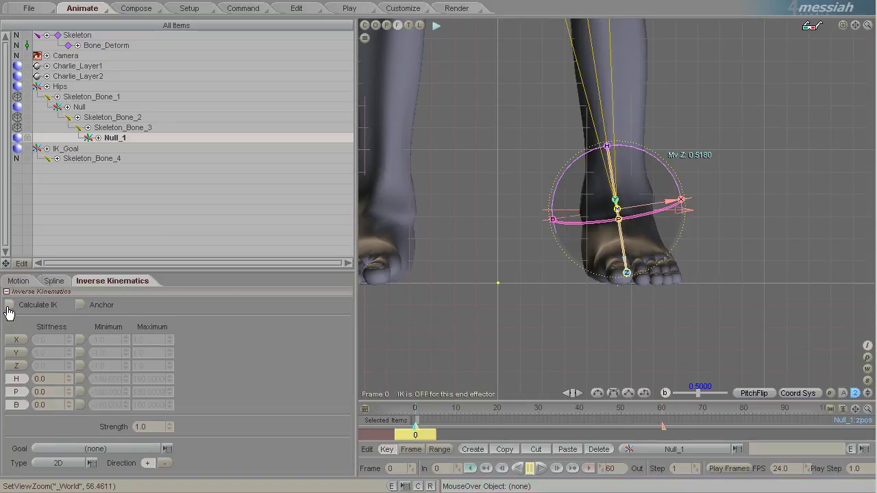
pyautogui.click(113, 448)
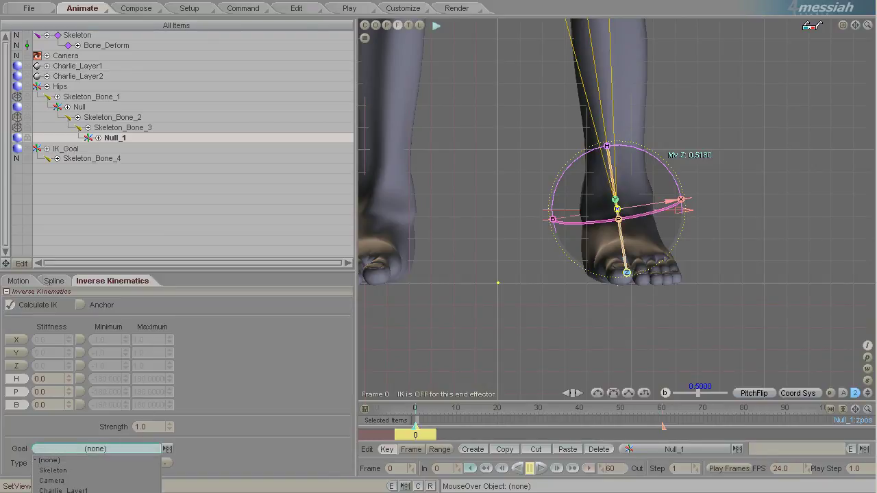
pyautogui.click(66, 490)
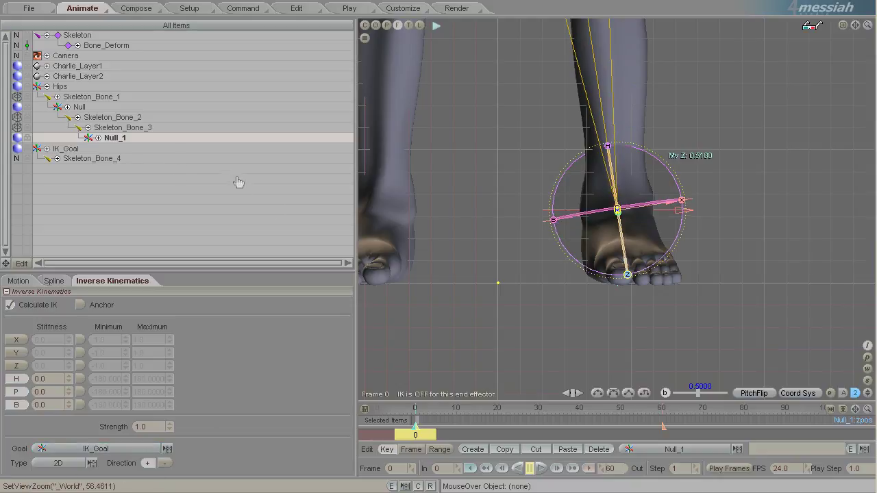
# - Test the leg's IK from the side by raising IK_Goal to about 0.165 on Y
pyautogui.click(182, 148)
pyautogui.scroll(-3, 487, 102)
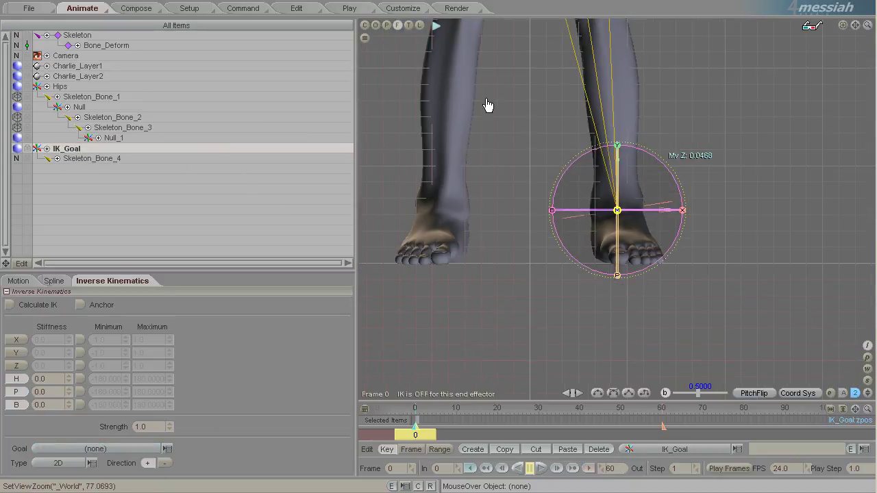
pyautogui.click(419, 26)
pyautogui.moveTo(644, 172)
pyautogui.keyDown('ctrl'); pyautogui.keyDown('alt'); pyautogui.mouseDown()
pyautogui.moveTo(763, 192)
pyautogui.moveTo(746, 202)
pyautogui.moveTo(651, 171)
pyautogui.mouseUp(); pyautogui.keyUp('alt'); pyautogui.keyUp('ctrl')
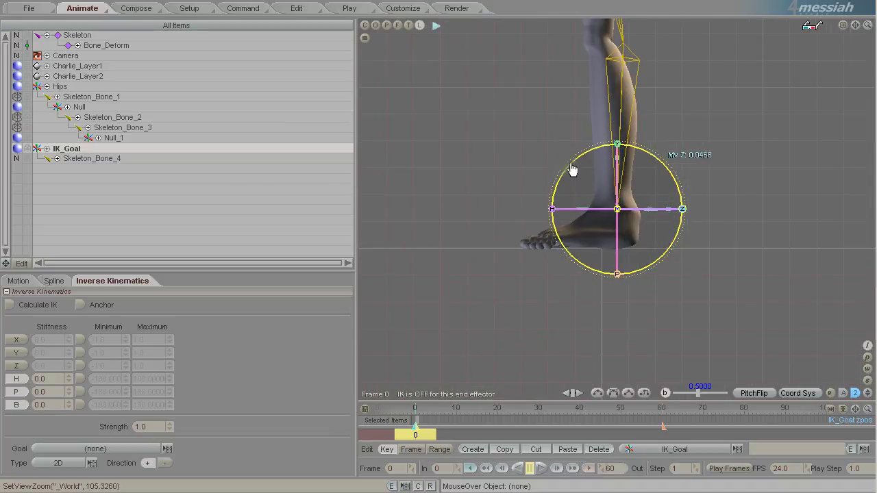
pyautogui.moveTo(617, 147)
pyautogui.mouseDown()
pyautogui.moveTo(617, 118)
pyautogui.moveTo(617, 149)
pyautogui.moveTo(618, 130)
pyautogui.mouseUp()
pyautogui.keyDown('ctrl'); pyautogui.keyDown('alt'); pyautogui.moveTo(722, 145); pyautogui.dragTo(760, 155); pyautogui.keyUp('alt'); pyautogui.keyUp('ctrl')
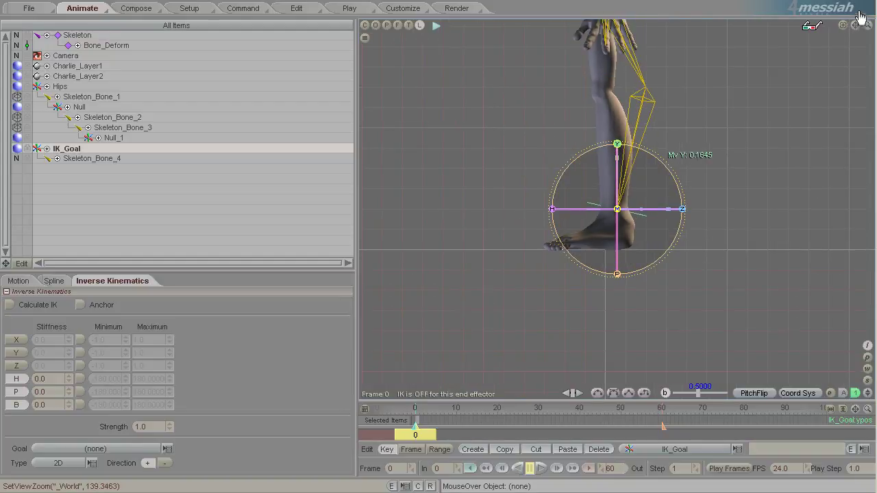
pyautogui.moveTo(856, 24); pyautogui.dragTo(857, 30)
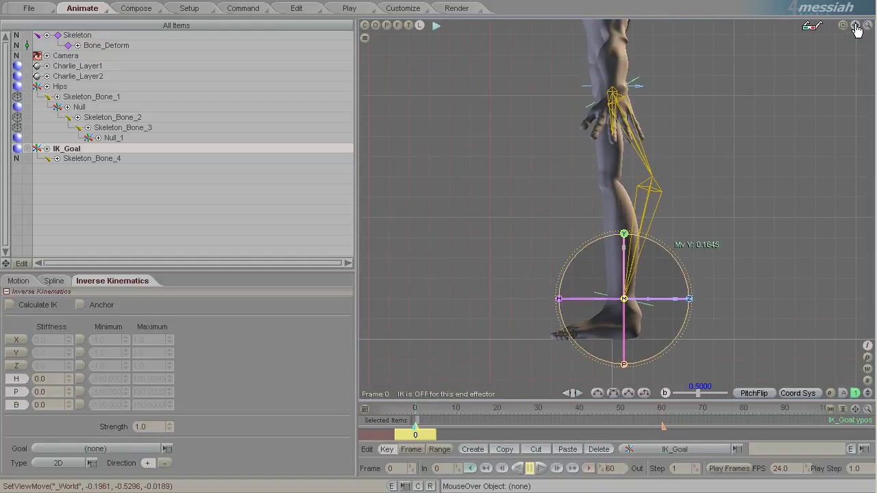
# - Reverse the knee's bending by setting the IK direction of Skeleton_Bone_3 to minus
pyautogui.click(654, 206)
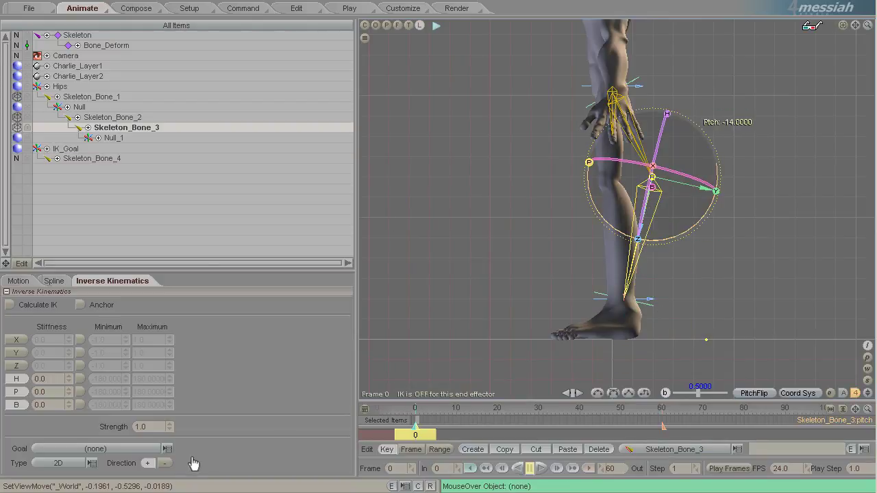
pyautogui.click(166, 463)
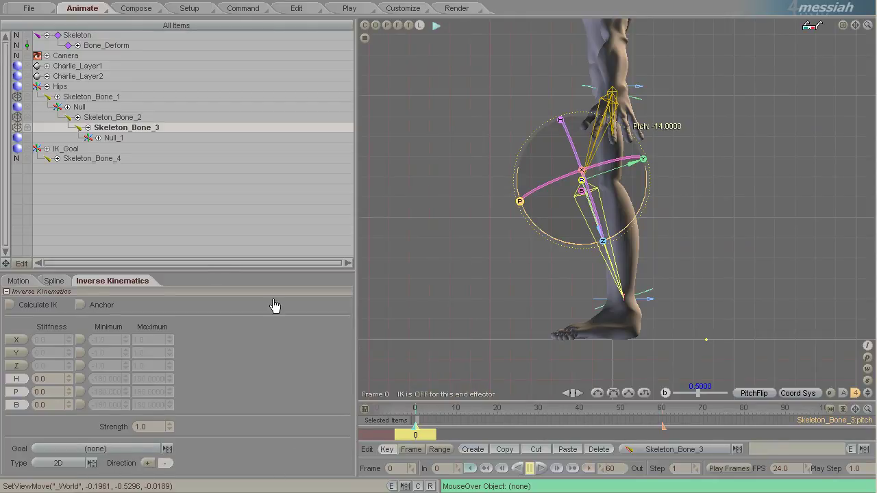
# - Test the corrected leg by moving IK_Goal to about 0.27 on Y and 0.18 on X
pyautogui.click(68, 150)
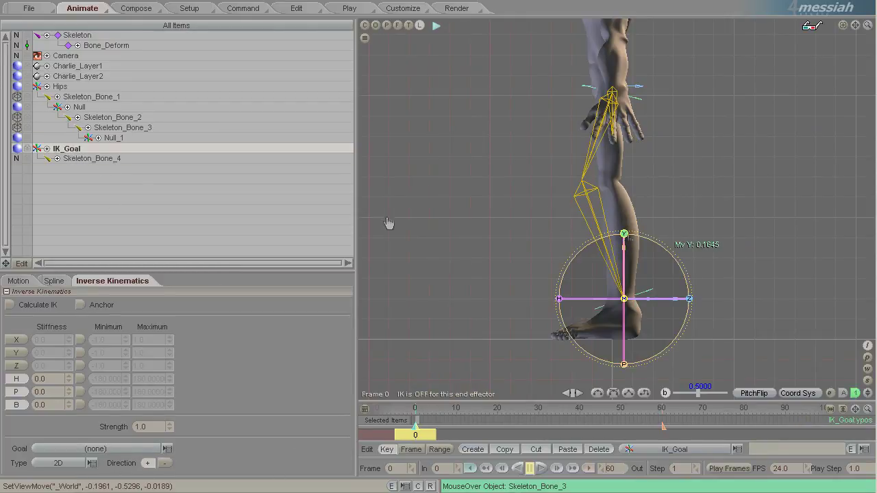
pyautogui.moveTo(388, 223)
pyautogui.mouseDown()
pyautogui.moveTo(391, 240)
pyautogui.moveTo(387, 198)
pyautogui.moveTo(390, 222)
pyautogui.moveTo(390, 207)
pyautogui.mouseUp()
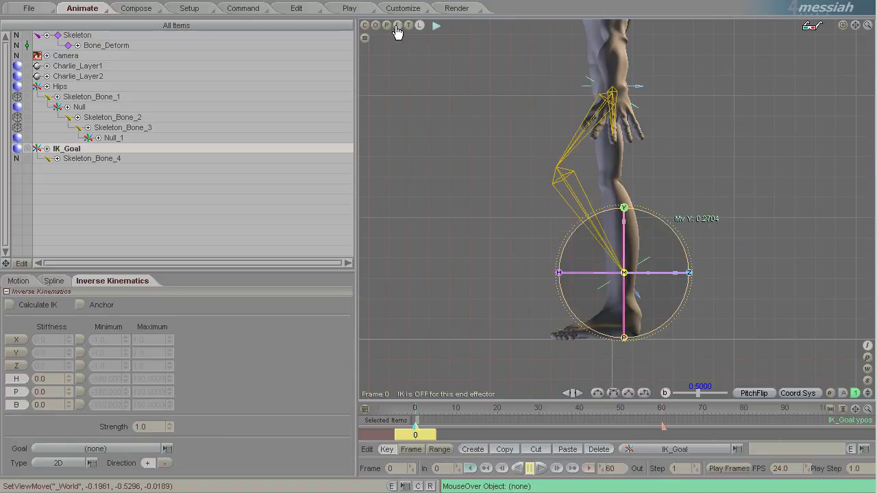
pyautogui.click(397, 26)
pyautogui.moveTo(690, 273); pyautogui.dragTo(390, 221)
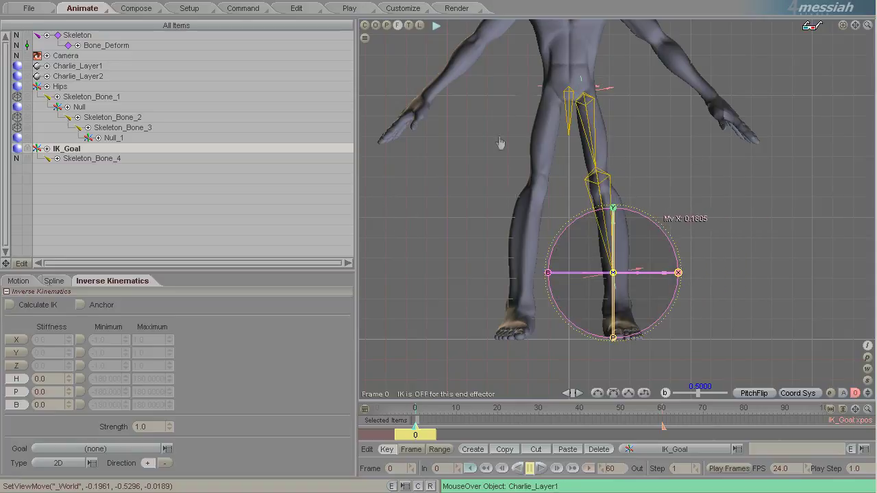
# - Add Charlie_Layer1 and Charlie_Layer2 to the Skeleton of the Bone_Deform effect in Setup mode
pyautogui.click(184, 9)
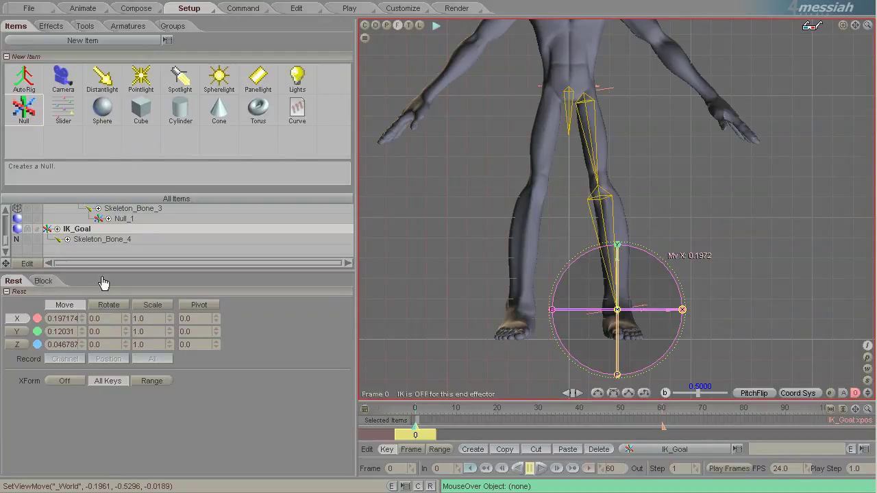
pyautogui.moveTo(104, 277); pyautogui.dragTo(121, 375)
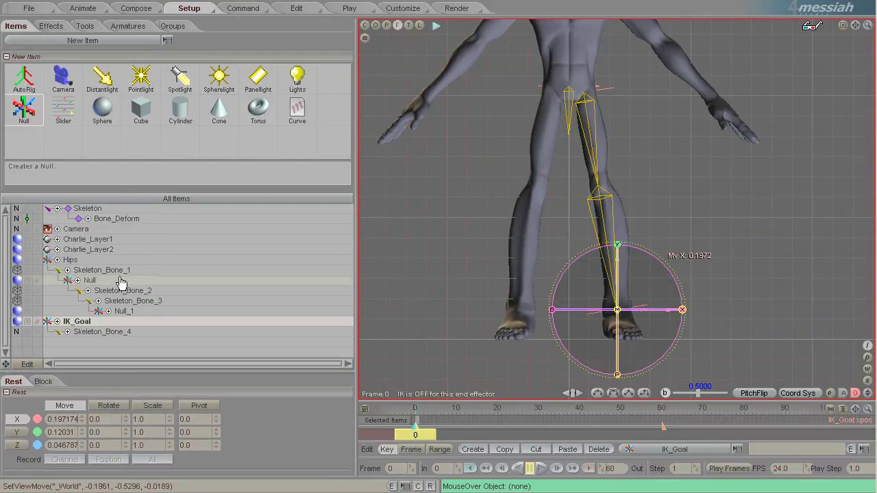
pyautogui.click(51, 25)
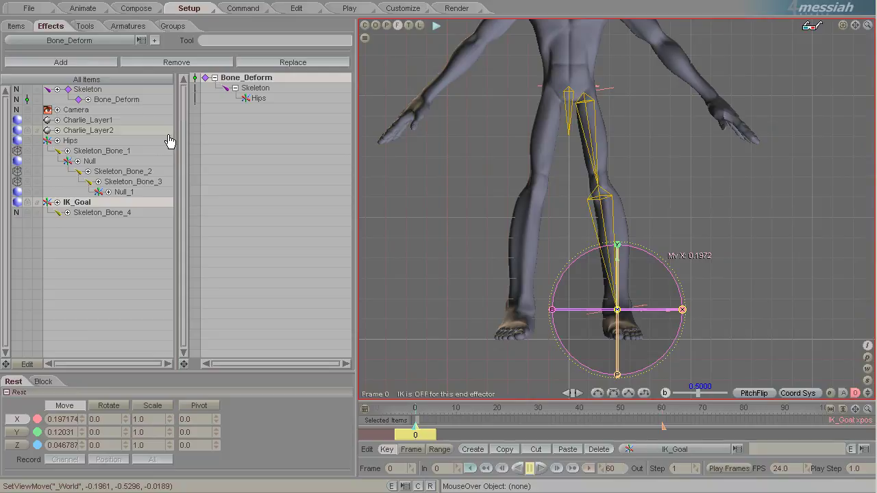
pyautogui.click(122, 120)
pyautogui.click(83, 62)
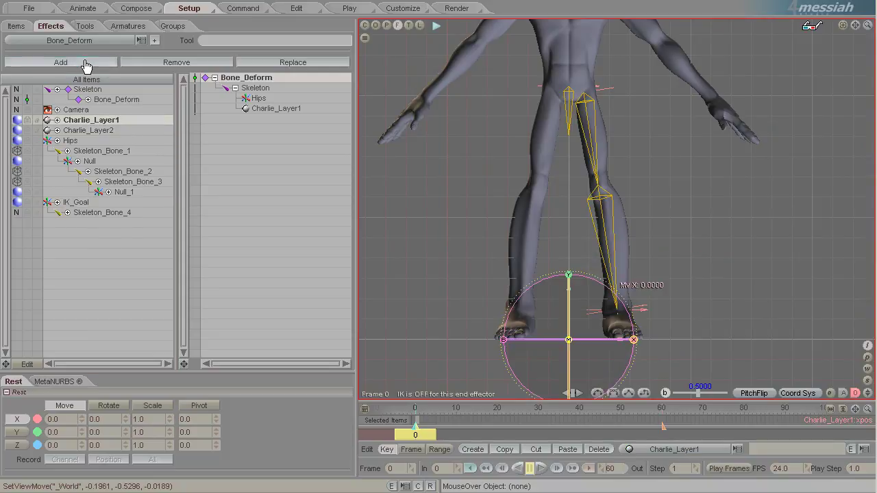
pyautogui.click(95, 138)
pyautogui.click(82, 62)
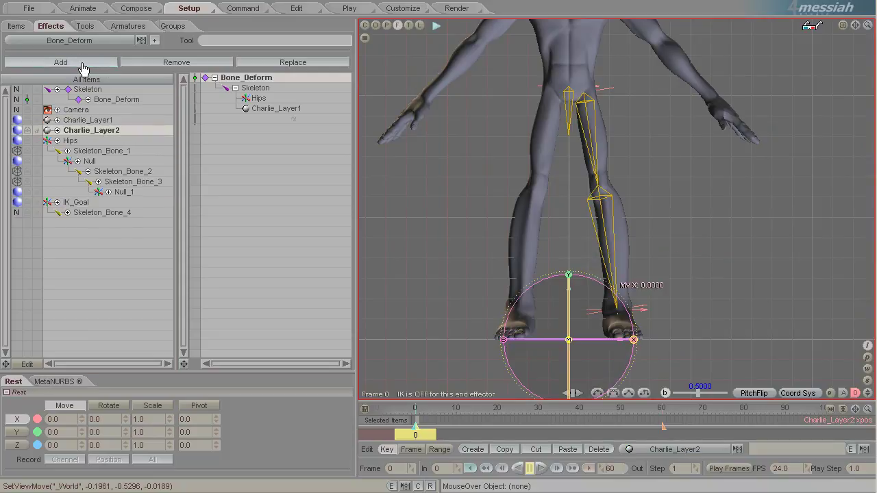
# - Test the mesh deformation in Animate mode by raising IK_Goal to about 0.37 on Y, viewed from the side and front
pyautogui.click(82, 8)
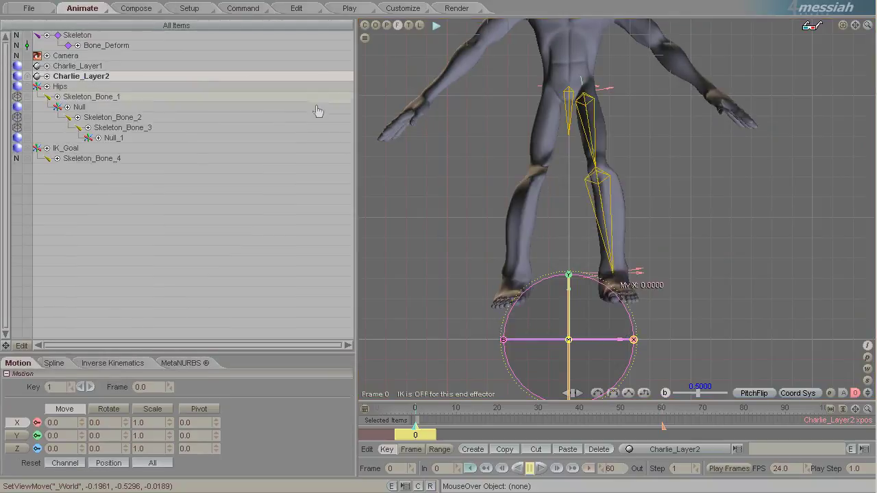
pyautogui.click(419, 26)
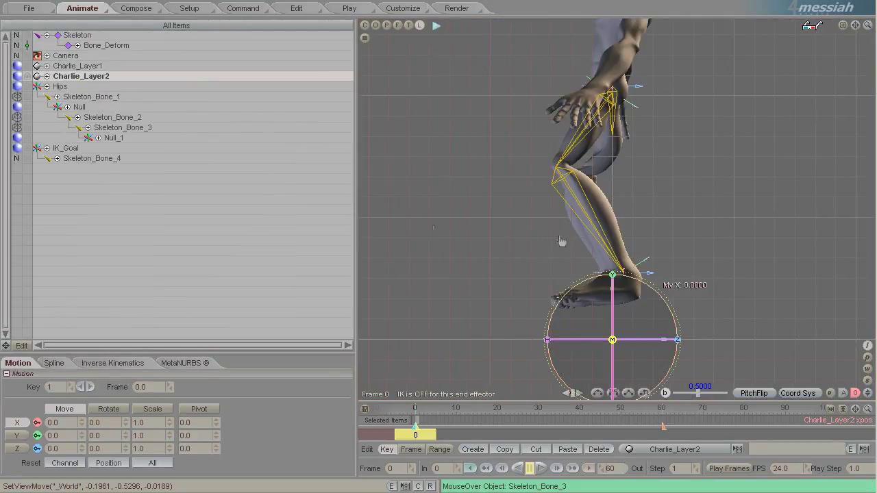
pyautogui.click(66, 148)
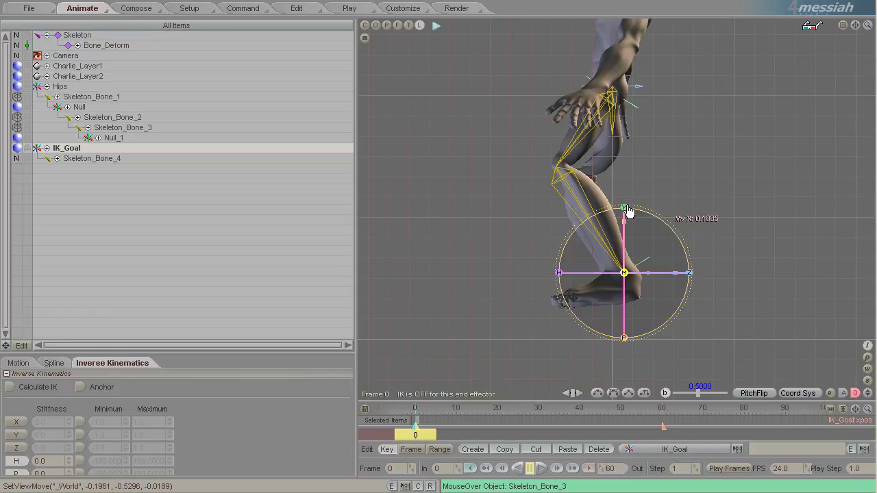
pyautogui.moveTo(628, 211); pyautogui.dragTo(533, 162)
pyautogui.click(398, 29)
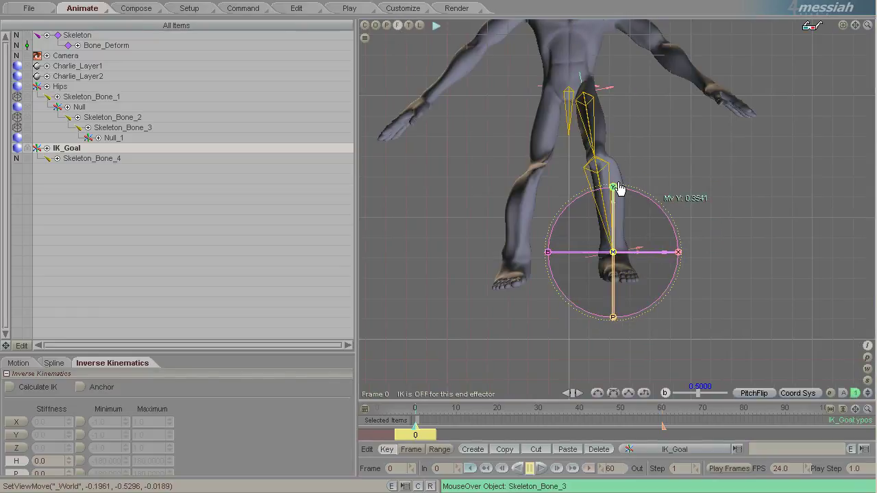
pyautogui.moveTo(615, 194); pyautogui.dragTo(587, 135)
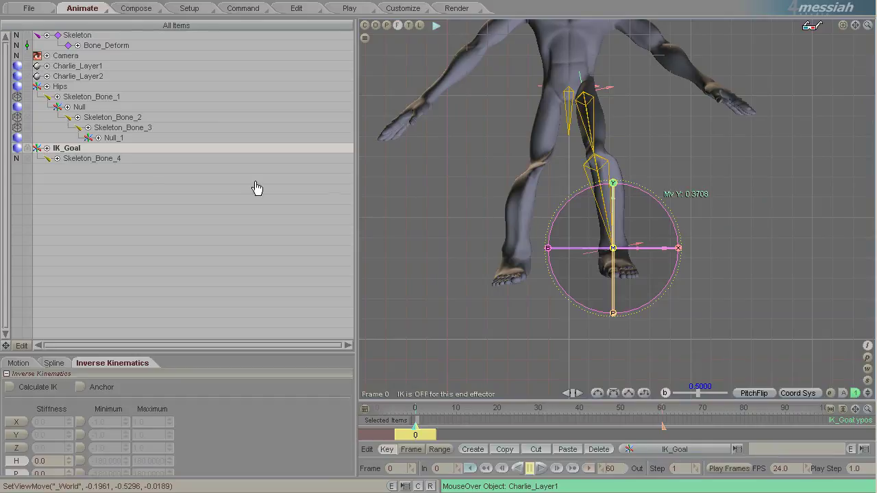
# - Mirror the left leg's Null and its IK bone chain to the right leg
pyautogui.click(91, 111)
pyautogui.click(32, 9)
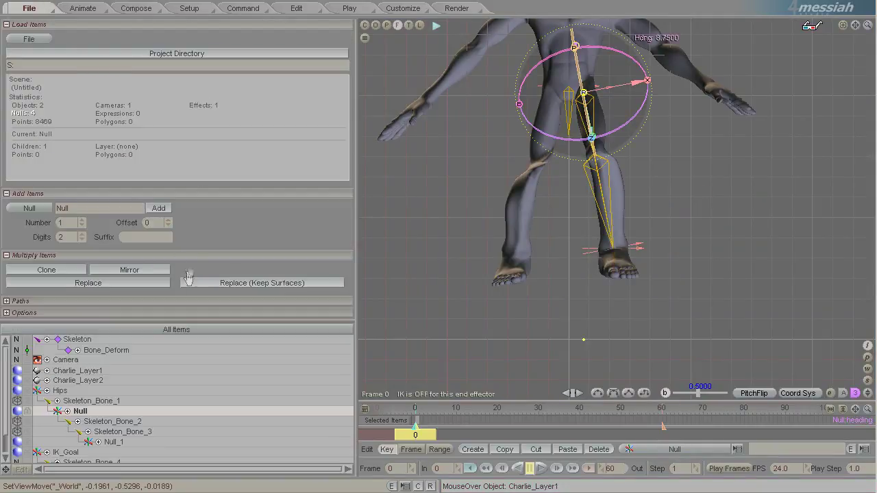
pyautogui.click(124, 270)
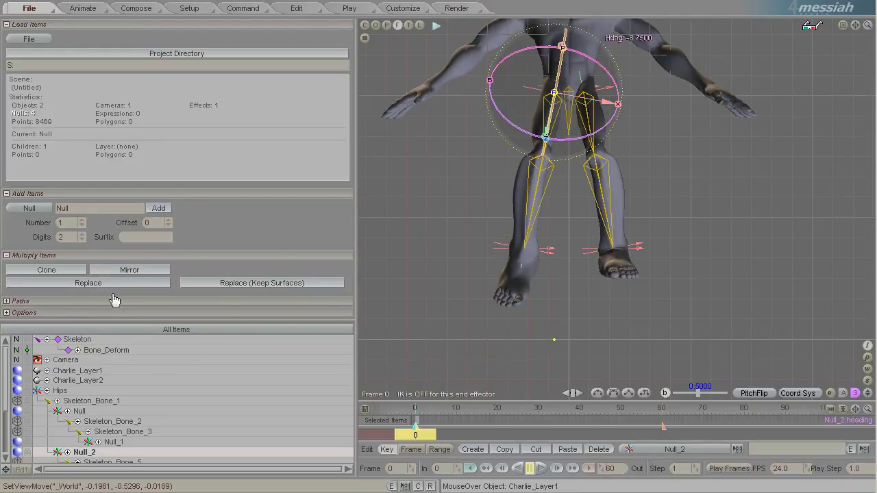
# - Enlarge the item list and duplicate the foot bone Skeleton_Bone_4 under IK_Goal
pyautogui.moveTo(118, 327); pyautogui.dragTo(130, 203)
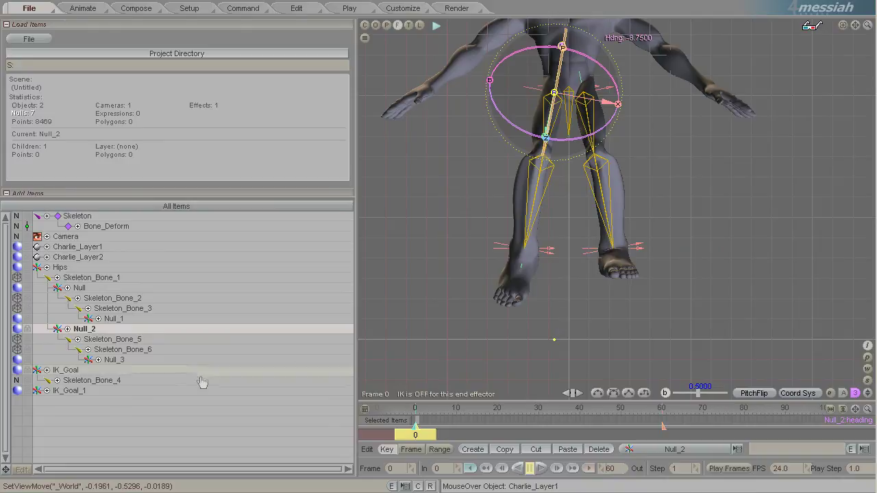
pyautogui.rightClick(87, 381)
pyautogui.click(110, 400)
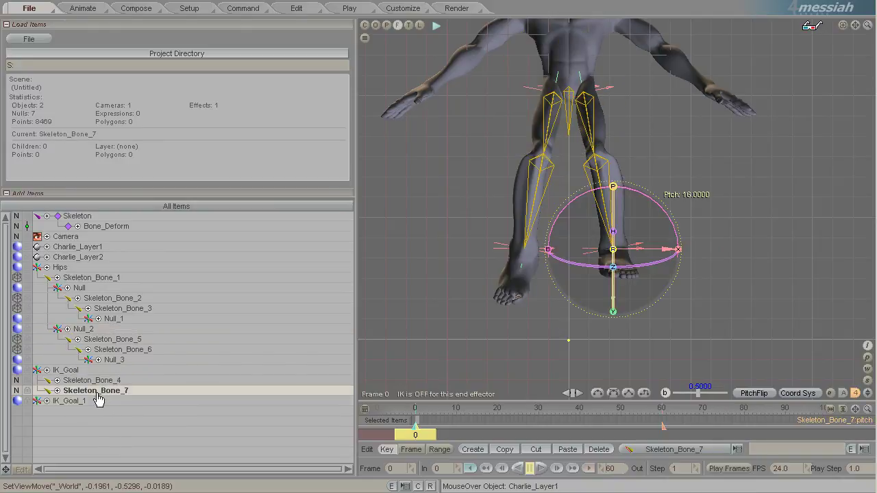
# - Parent the duplicated foot bone Skeleton_Bone_7 to IK_Goal_1 and check the feet in Setup mode and again in Animate mode
pyautogui.moveTo(75, 407); pyautogui.dragTo(76, 407)
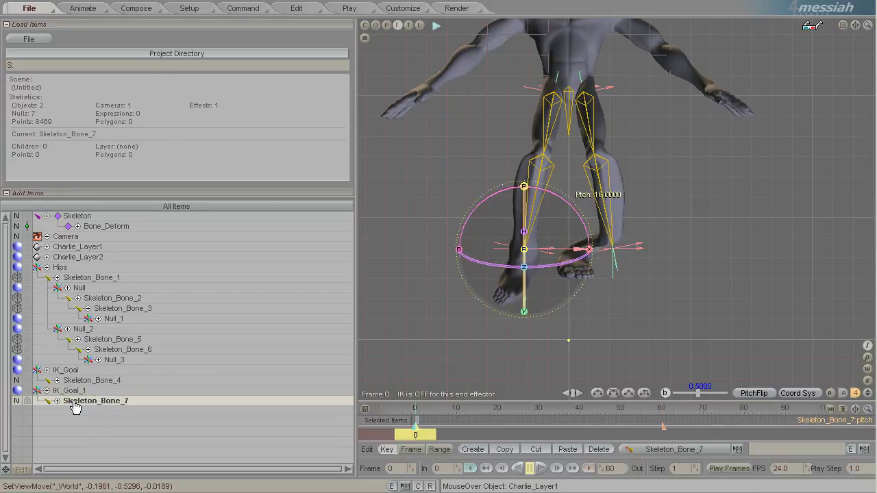
pyautogui.click(190, 8)
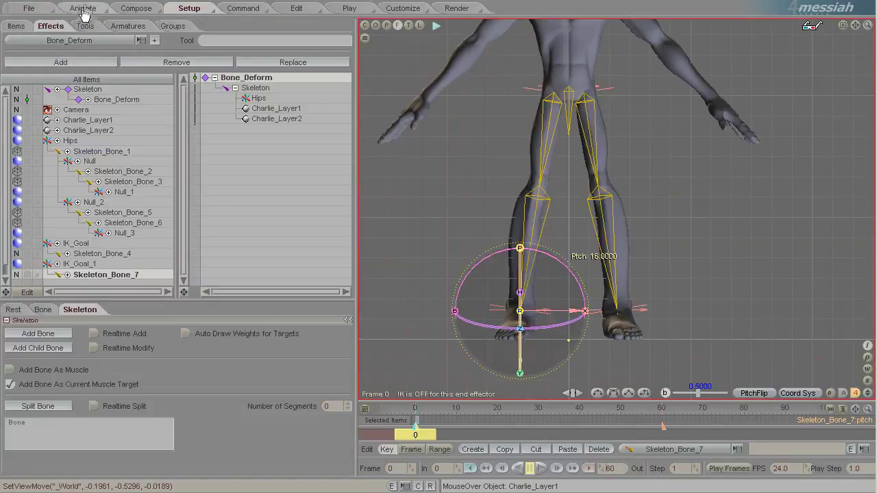
pyautogui.click(83, 8)
pyautogui.scroll(3, 581, 303)
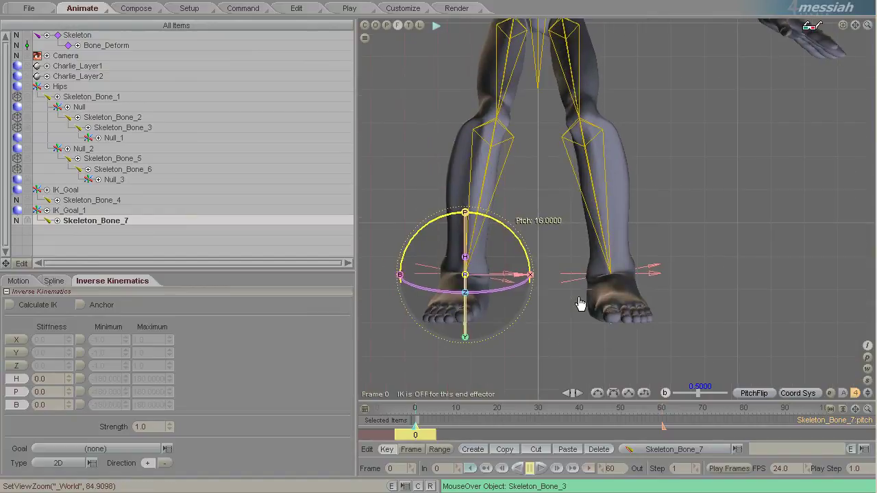
# - Test the right leg by rotating IK_Goal_1's heading, undoing that rotation, and moving the goal along Y
pyautogui.click(86, 210)
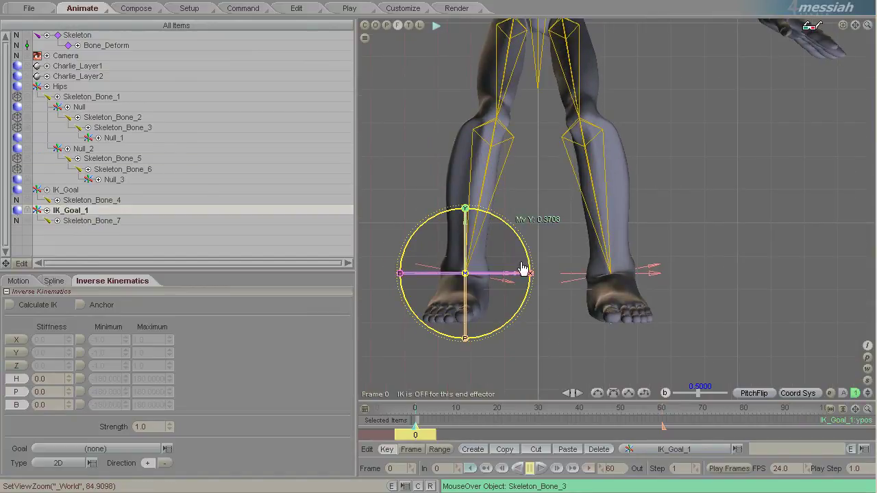
pyautogui.press('y')
pyautogui.moveTo(424, 280); pyautogui.dragTo(380, 218)
pyautogui.hotkey('ctrl', 'z')
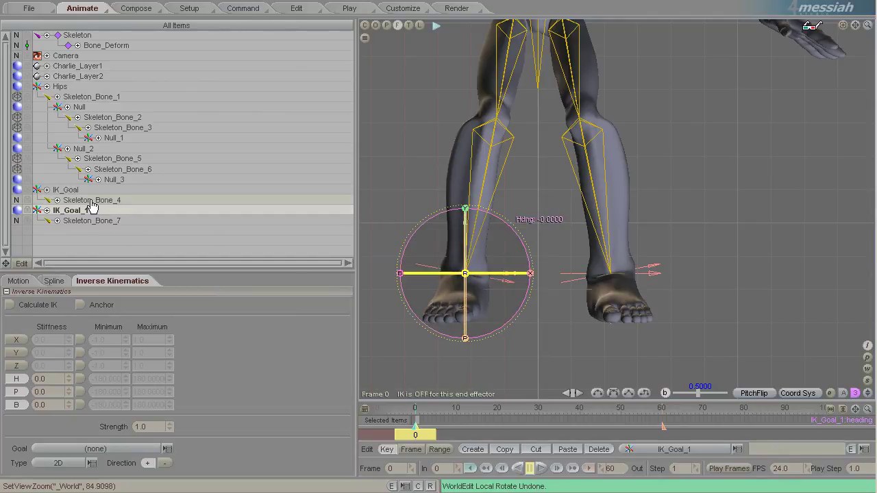
pyautogui.press('t')
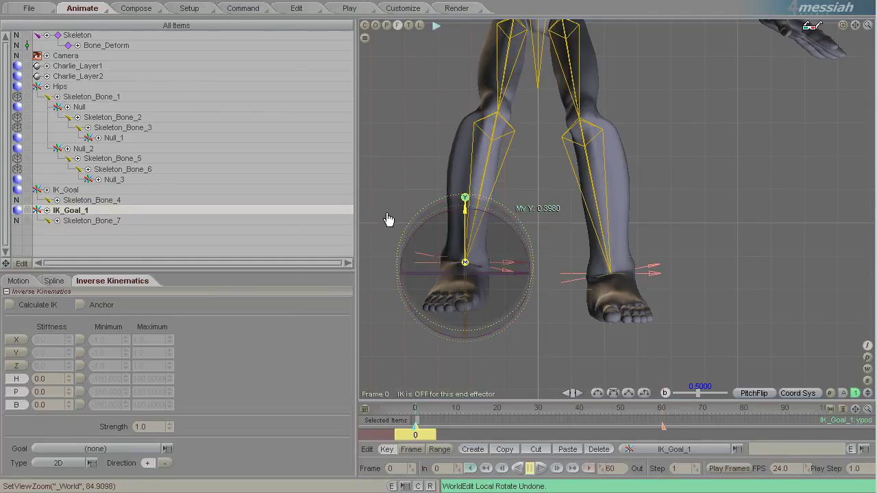
pyautogui.moveTo(391, 215)
pyautogui.mouseDown()
pyautogui.moveTo(388, 237)
pyautogui.moveTo(390, 196)
pyautogui.moveTo(390, 218)
pyautogui.mouseUp()
# - Rotate the hip bone Skeleton_Bone_1 slightly on heading to test the legs, and select Null_2
pyautogui.keyDown('ctrl'); pyautogui.keyDown('alt'); pyautogui.moveTo(579, 215); pyautogui.dragTo(603, 216); pyautogui.keyUp('alt'); pyautogui.keyUp('ctrl')
pyautogui.click(561, 110)
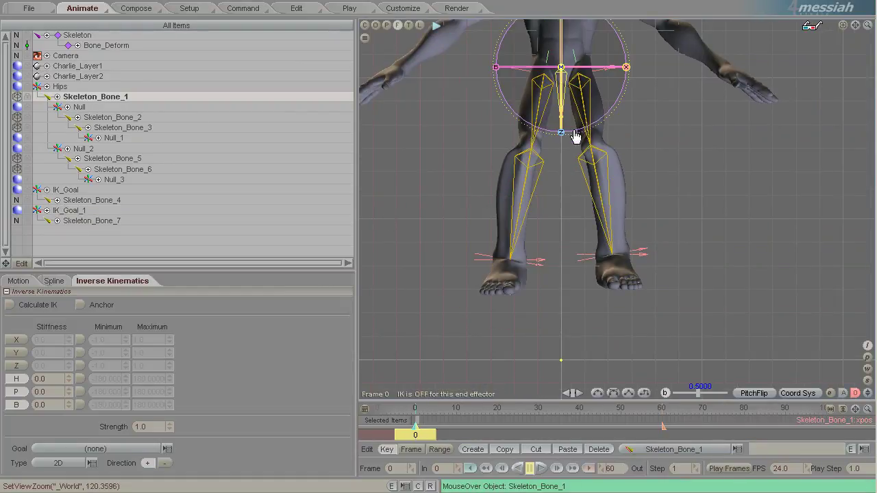
pyautogui.press('r')
pyautogui.moveTo(386, 218)
pyautogui.mouseDown()
pyautogui.moveTo(400, 218)
pyautogui.moveTo(385, 223)
pyautogui.mouseUp()
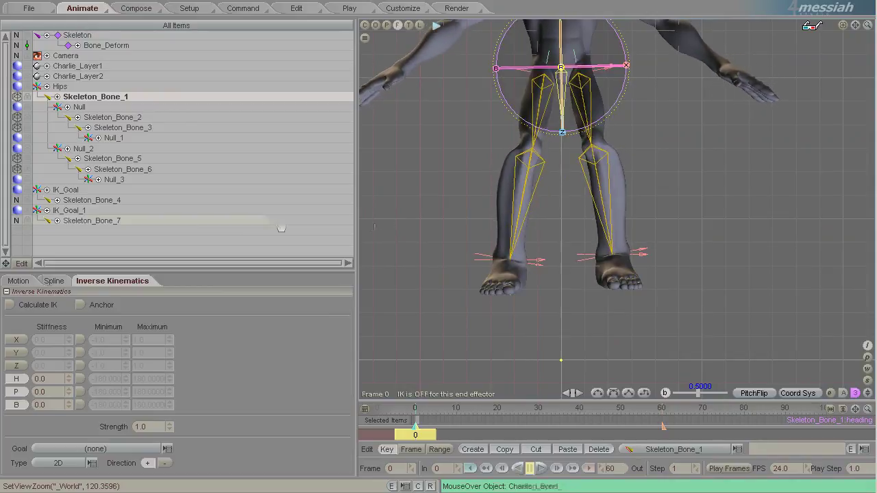
pyautogui.click(130, 149)
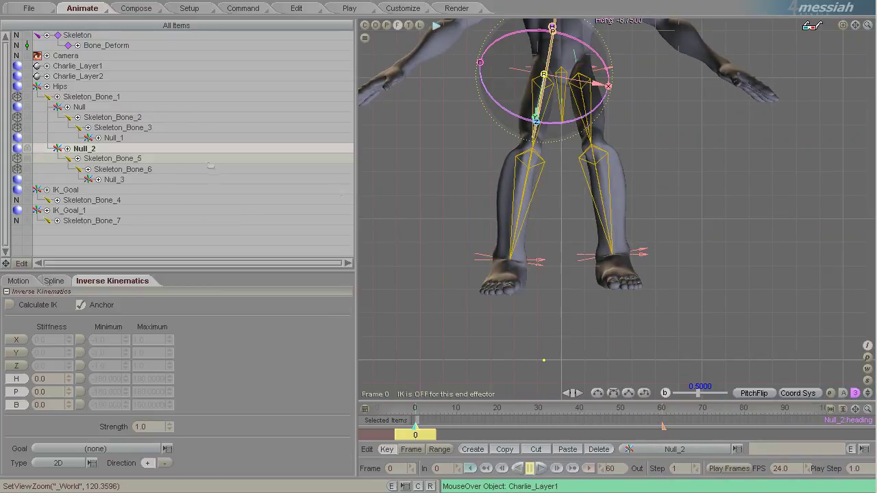
# - Test the left leg by moving IK_Goal up and down on Y and outward on X
pyautogui.click(93, 190)
pyautogui.moveTo(613, 194)
pyautogui.mouseDown()
pyautogui.moveTo(391, 229)
pyautogui.moveTo(386, 205)
pyautogui.moveTo(387, 228)
pyautogui.mouseUp()
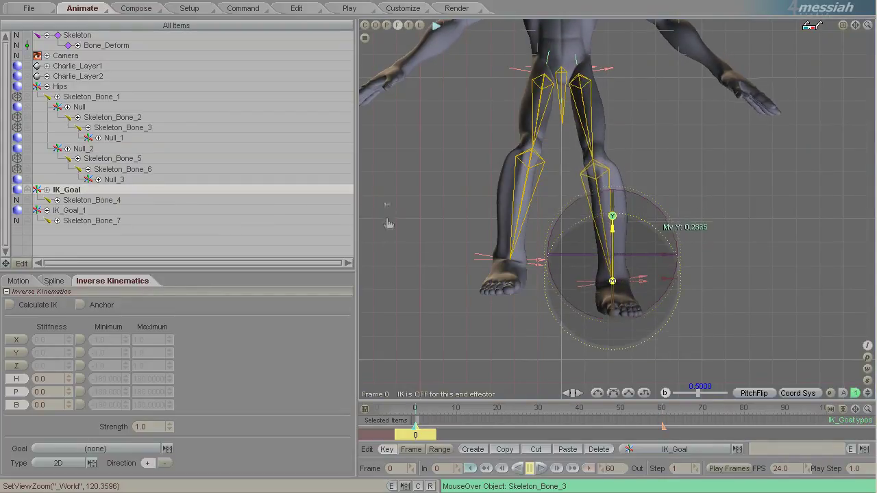
pyautogui.moveTo(613, 233); pyautogui.dragTo(615, 205)
pyautogui.moveTo(399, 223)
pyautogui.mouseDown()
pyautogui.moveTo(364, 220)
pyautogui.moveTo(388, 222)
pyautogui.mouseUp()
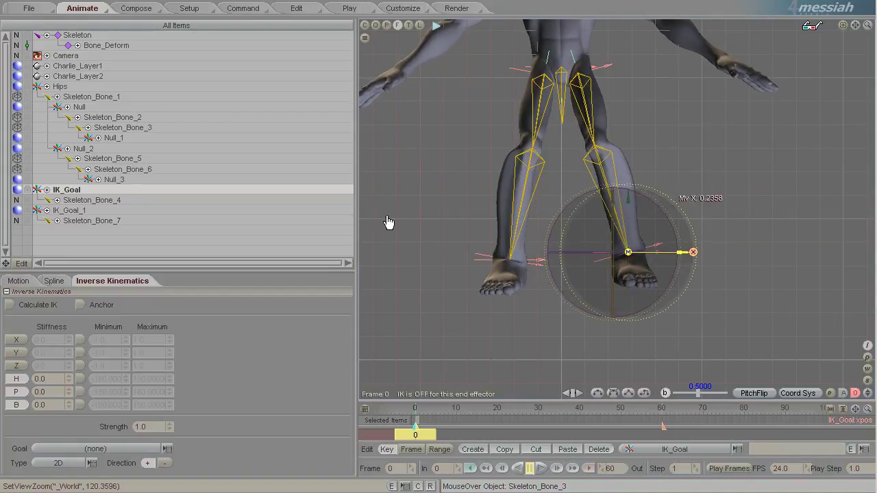
# - Rotate the left thigh bone Skeleton_Bone_2 to a bank of about 12.25 and check the deformation on the whole body
pyautogui.click(587, 118)
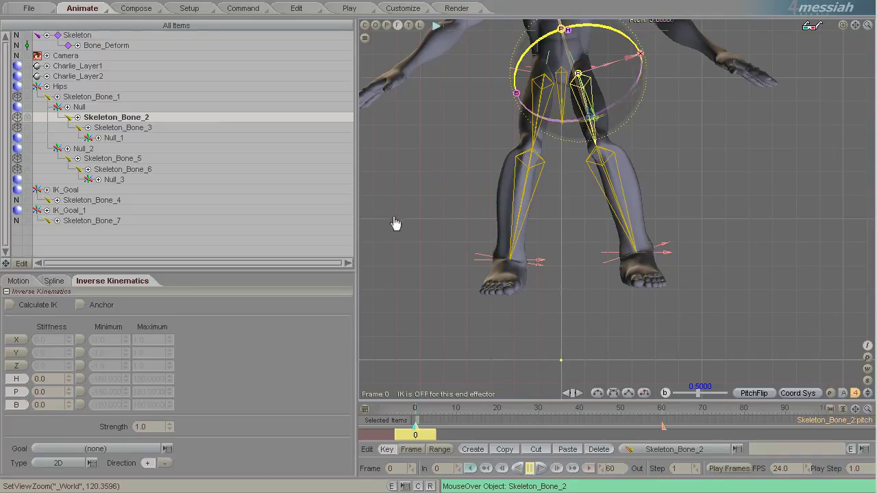
pyautogui.moveTo(395, 224)
pyautogui.mouseDown(button='right')
pyautogui.moveTo(376, 224)
pyautogui.moveTo(409, 223)
pyautogui.moveTo(377, 221)
pyautogui.moveTo(391, 221)
pyautogui.mouseUp(button='right')
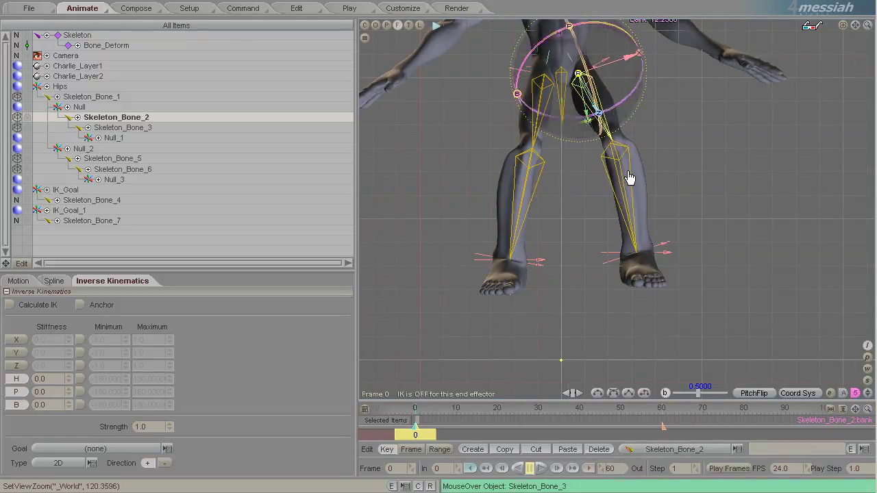
pyautogui.scroll(-5, 629, 178)
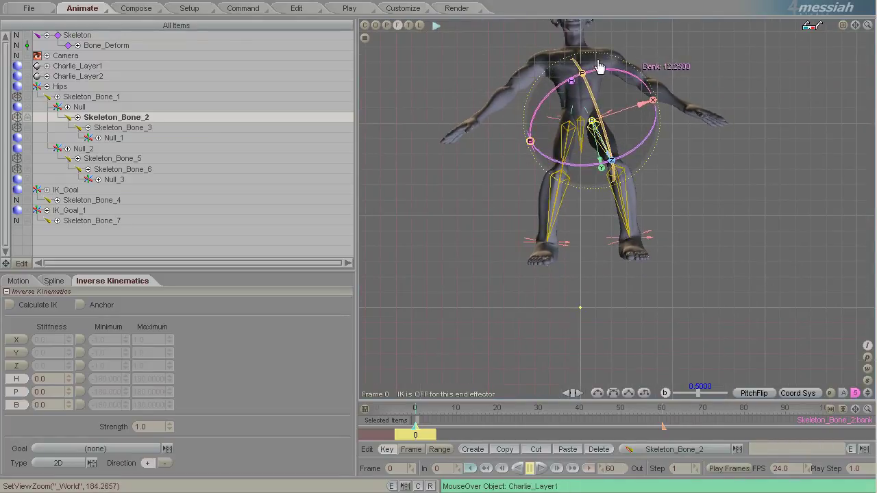
pyautogui.scroll(3, 697, 132)
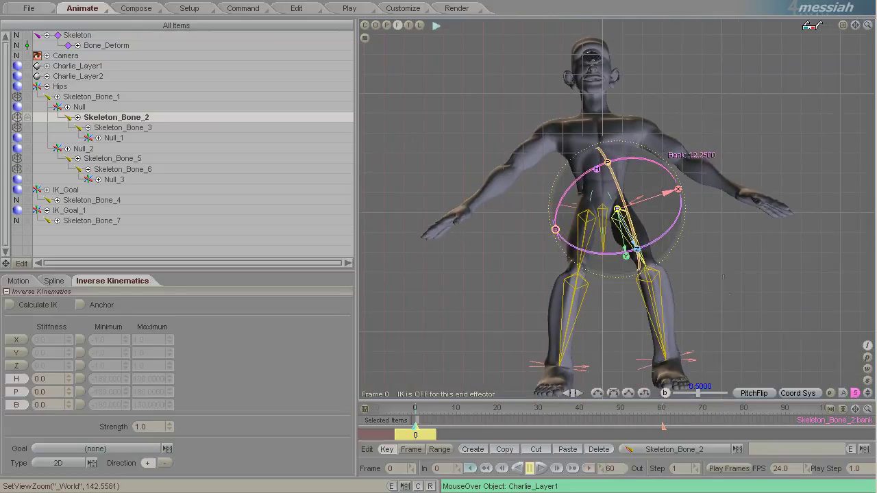
# - Hide and lock the shin bones Skeleton_Bone_3 and Skeleton_Bone_6 in the item list
pyautogui.click(653, 307)
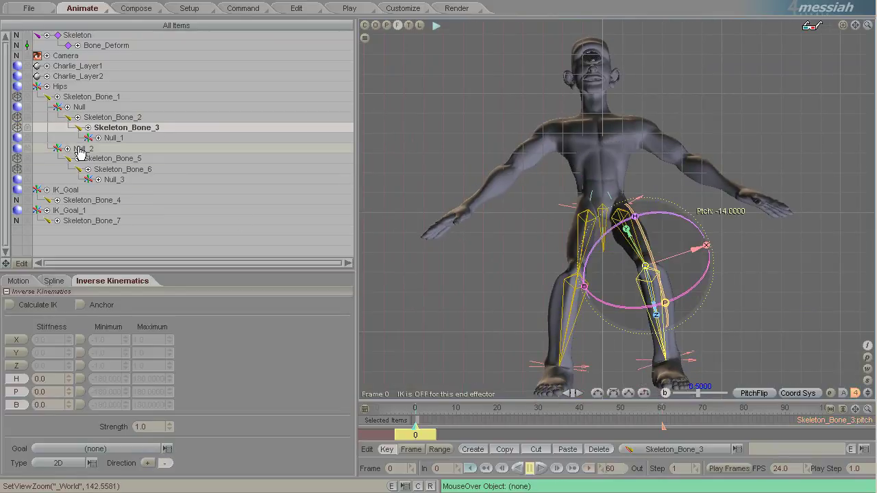
pyautogui.click(23, 131)
pyautogui.click(25, 134)
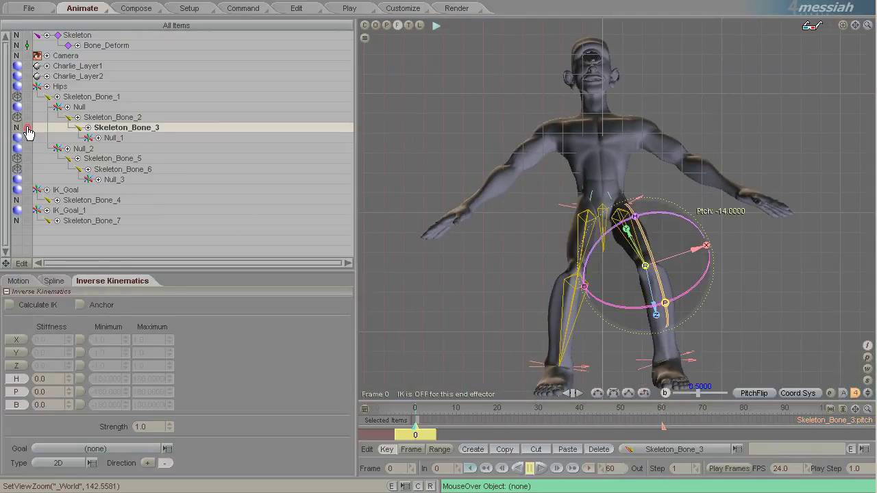
pyautogui.click(577, 306)
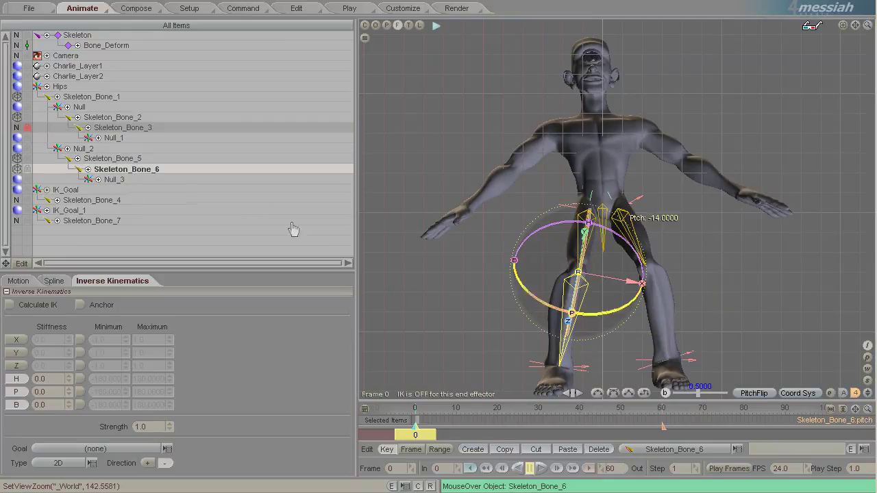
pyautogui.click(27, 170)
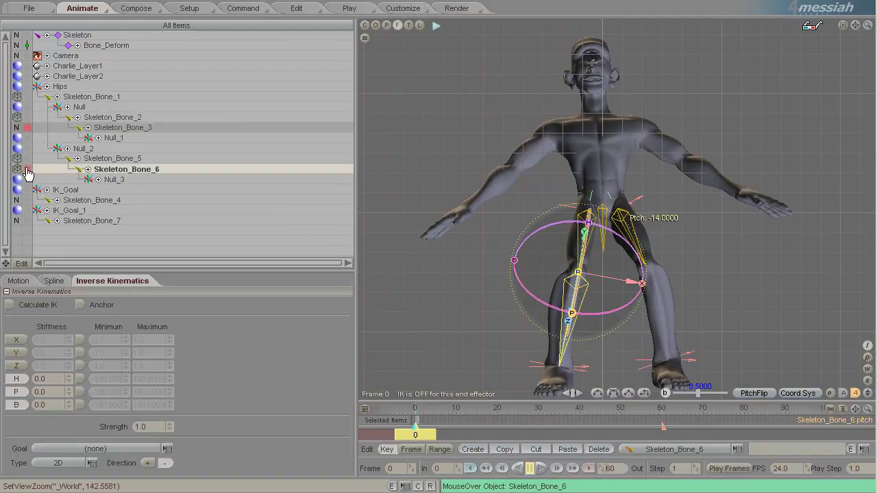
pyautogui.click(17, 172)
pyautogui.click(24, 178)
# - Select the hip bone Skeleton_Bone_1 between the two thigh bones
pyautogui.scroll(5, 562, 299)
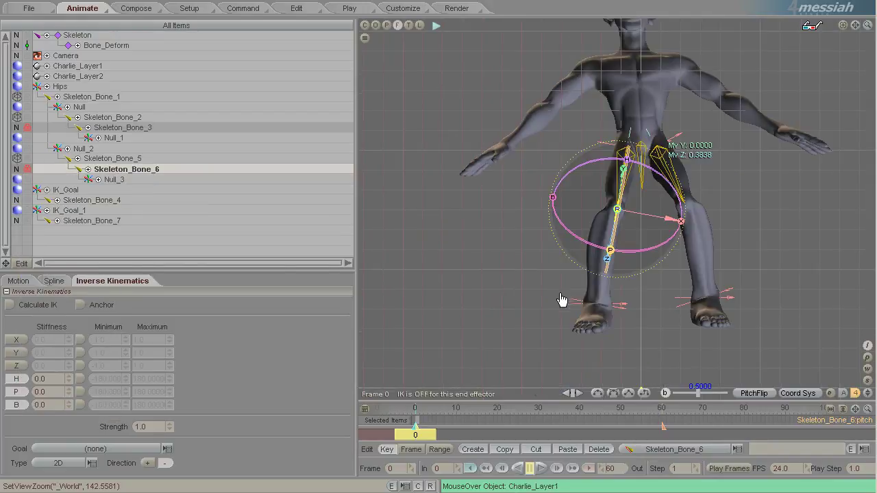
pyautogui.scroll(-2, 561, 302)
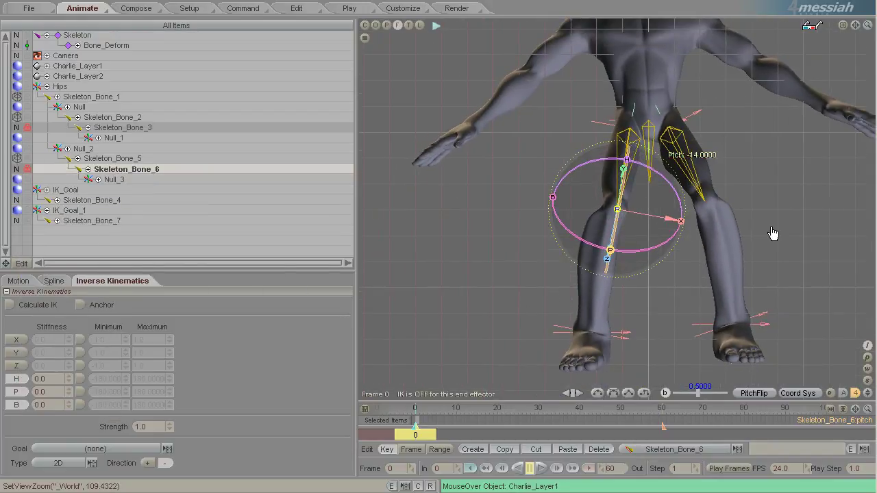
pyautogui.click(655, 156)
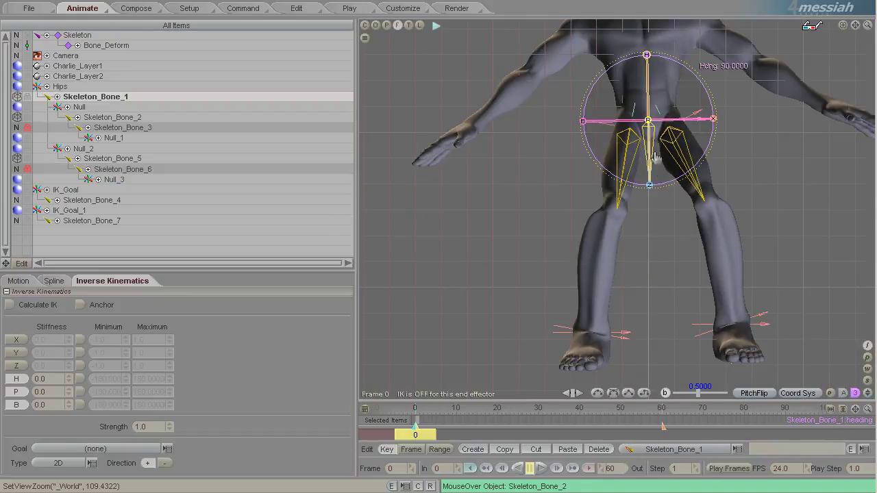